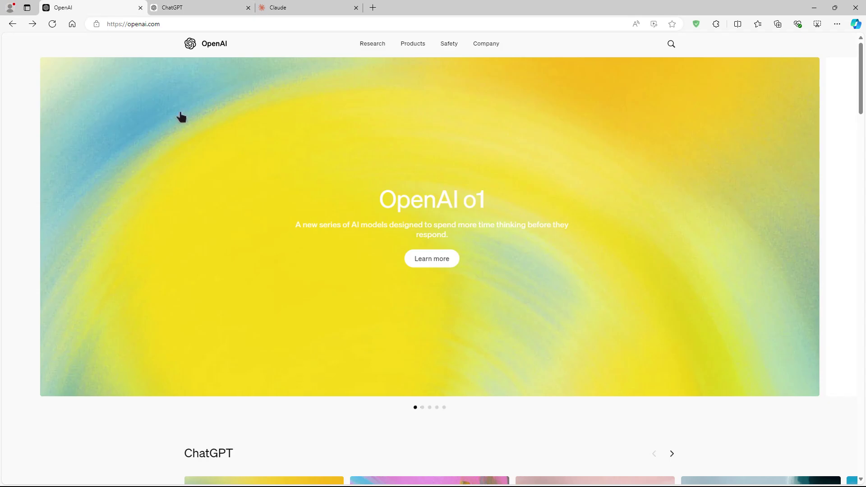
Open the news article about canvas, a new way to write and code with ChatGPT, and read its introduction.
scroll(337, 327, down, 15)
scroll(336, 324, down, 20)
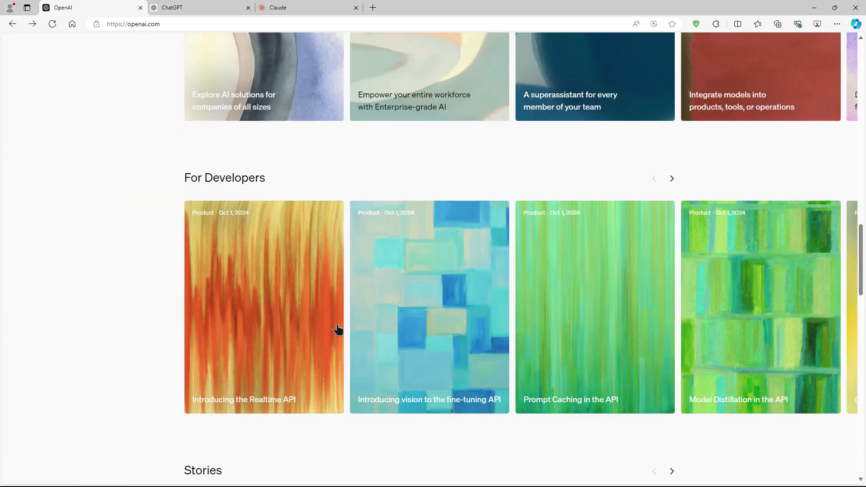
scroll(347, 345, down, 3)
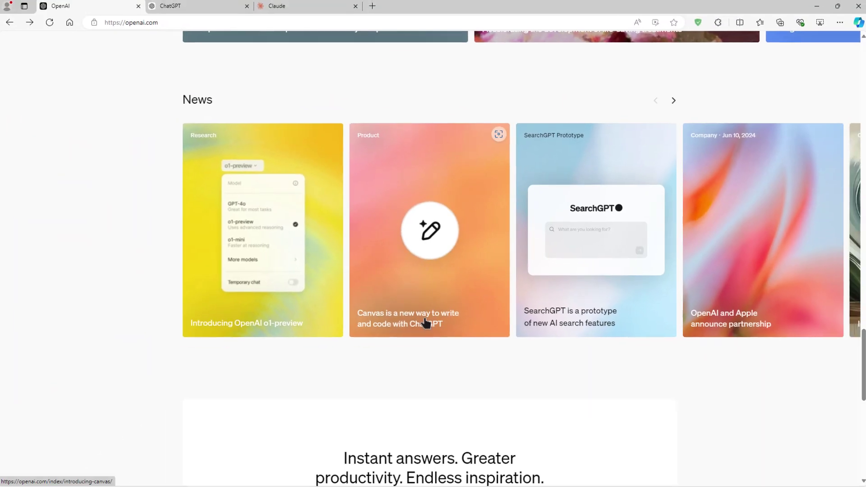
click(418, 379)
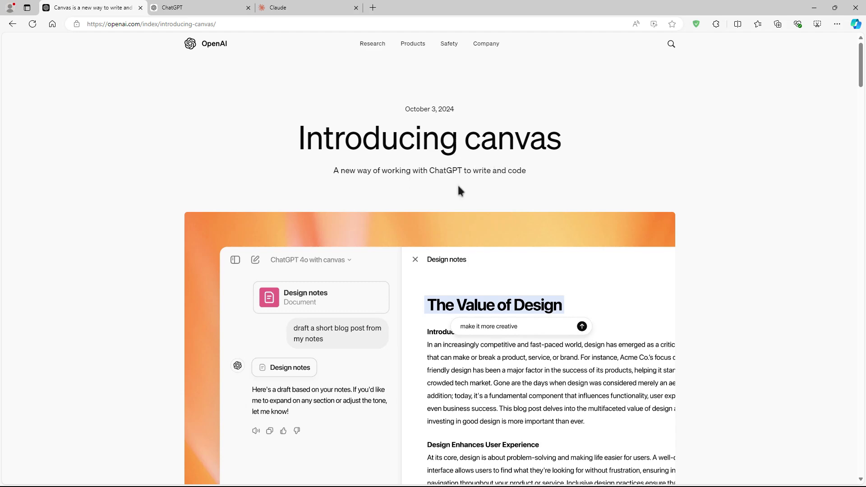
scroll(376, 189, down, 3)
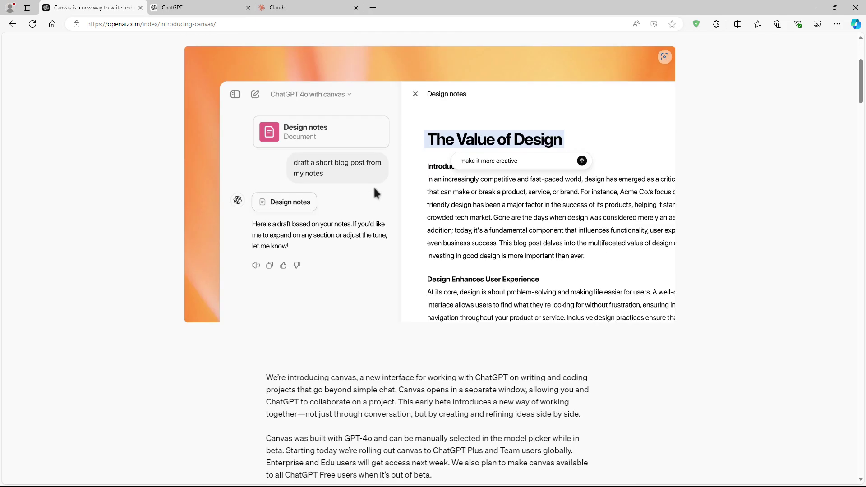
scroll(451, 275, down, 6)
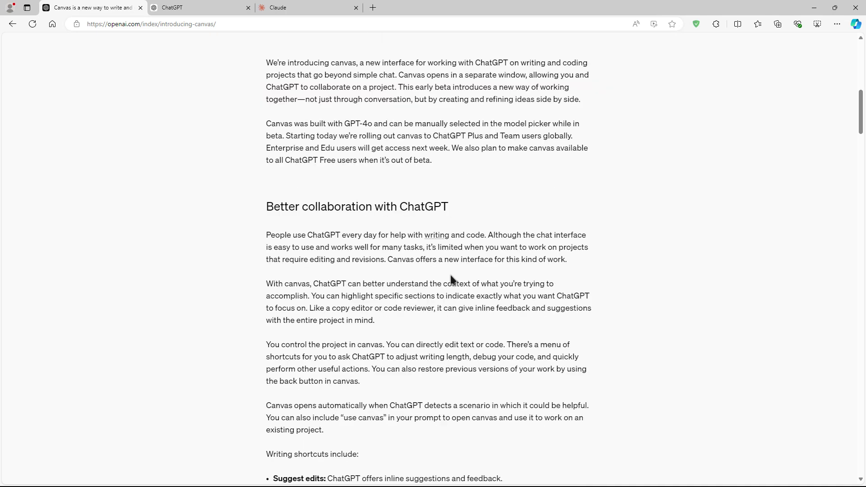
Switch to ChatGPT and view the list of available models, leaving GPT-4o selected.
click(199, 9)
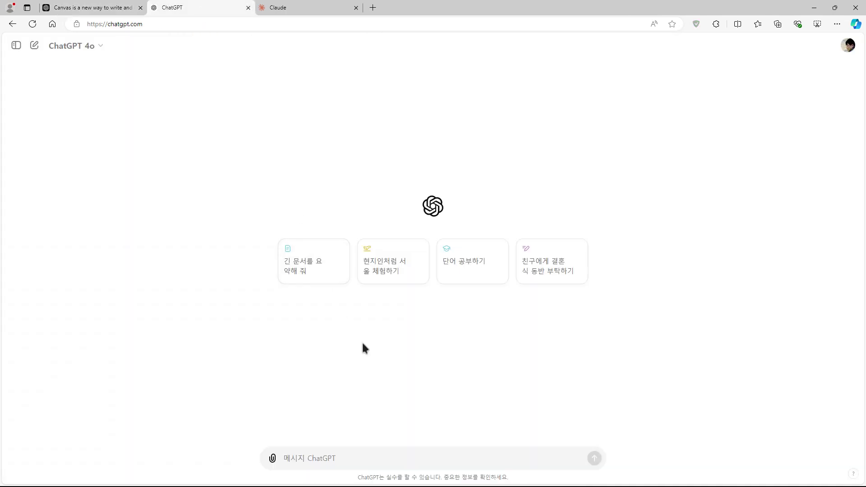
click(99, 45)
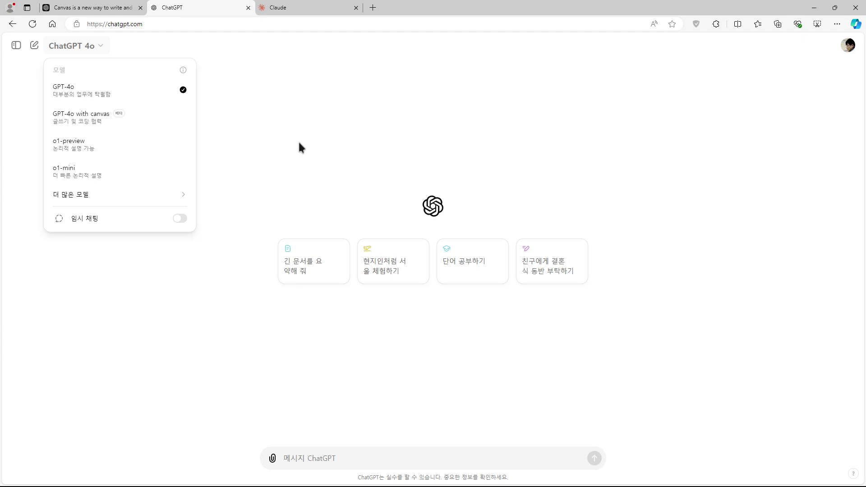
click(297, 370)
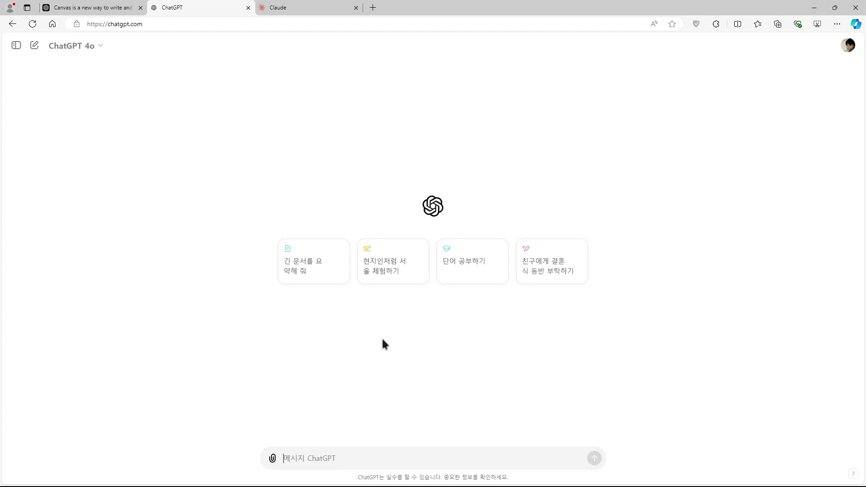
Send the prompt "make a html code to show the current time" to GPT-4o.
text(ㅡ)
key(BackSpace)
text(make a )
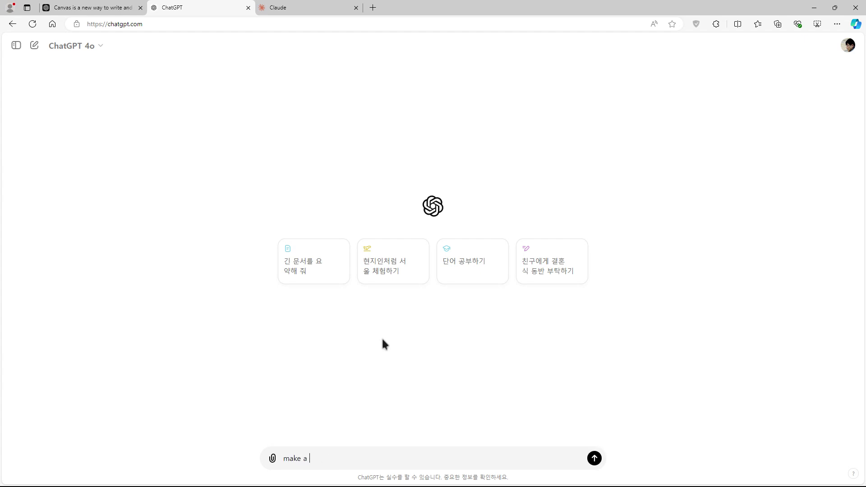
text(html code to show the current date)
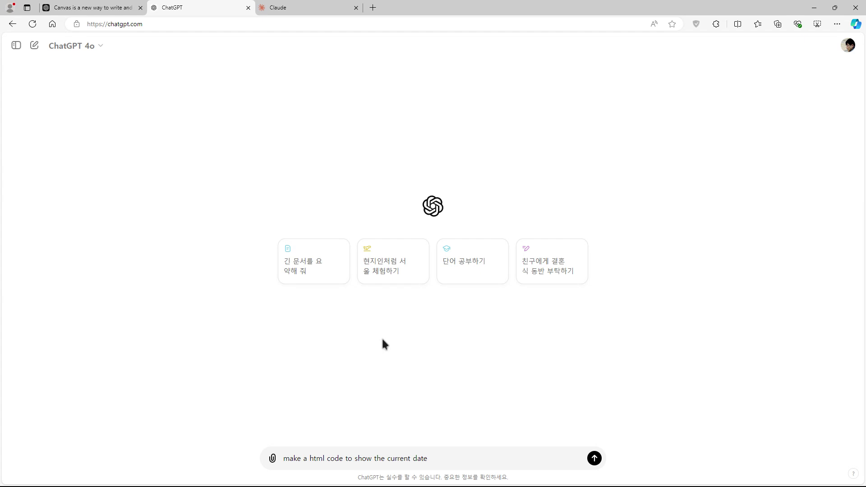
key(BackSpace)
key(BackSpace)
key(BackSpace)
key(BackSpace)
text(time)
click(594, 458)
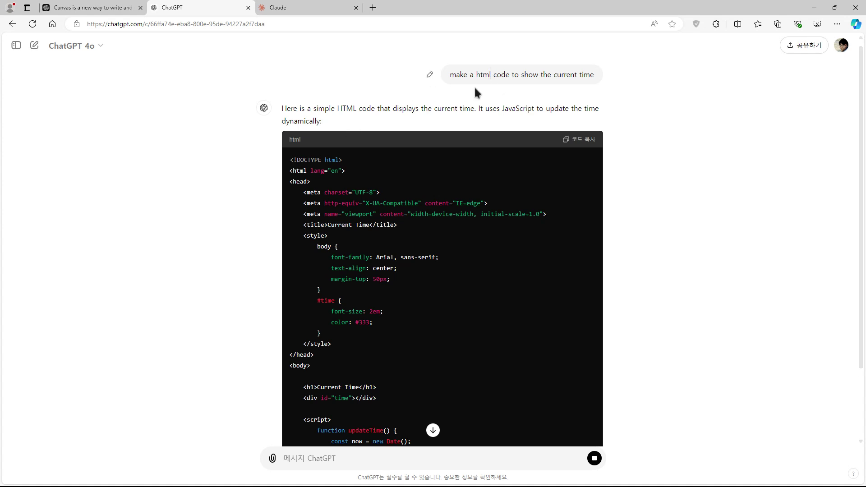
Review the generated HTML code and its explanation, and check the model list for the canvas option.
scroll(438, 154, down, 2)
scroll(472, 277, down, 4)
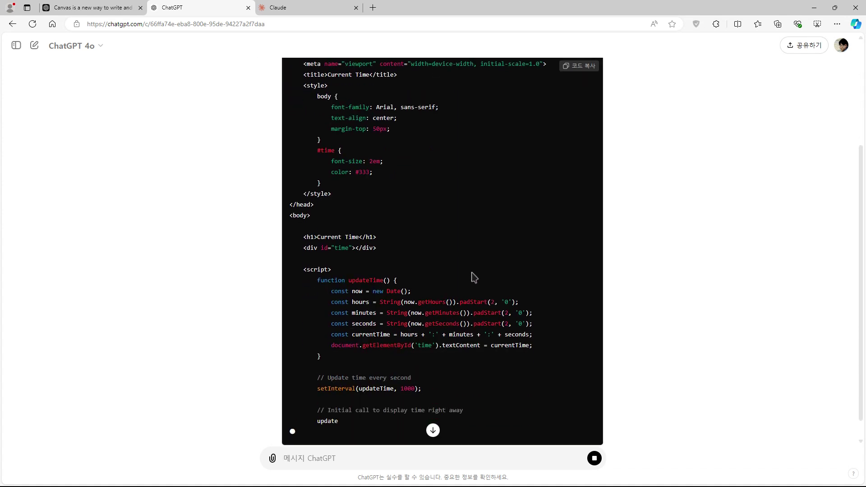
scroll(547, 128, up, 4)
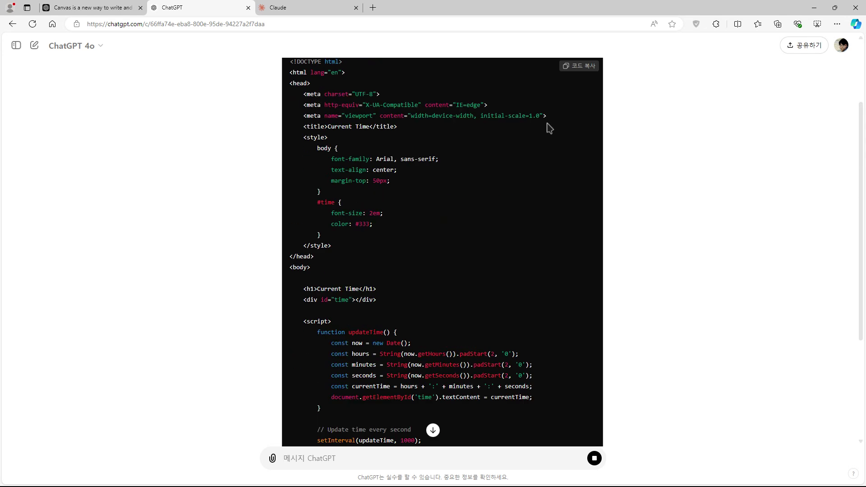
scroll(615, 292, down, 3)
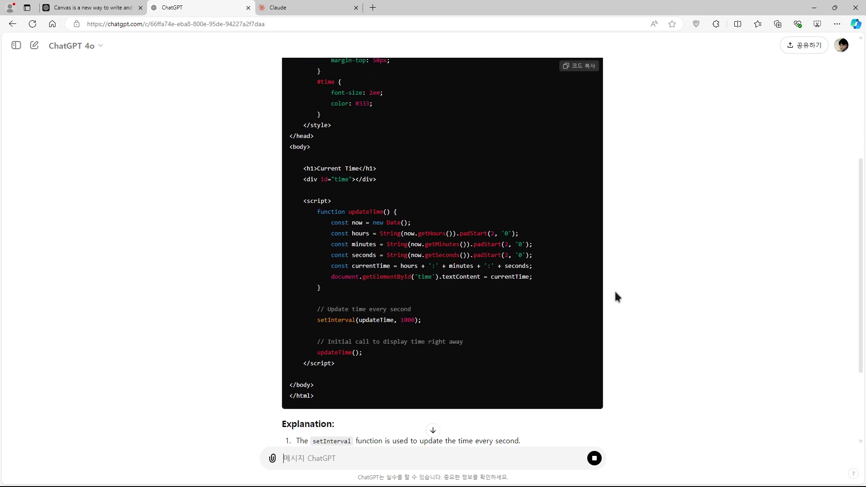
scroll(615, 289, down, 3)
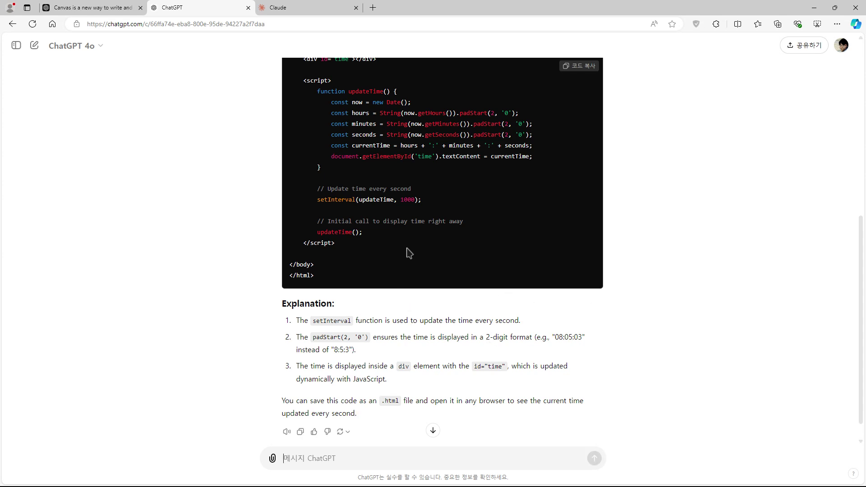
click(100, 47)
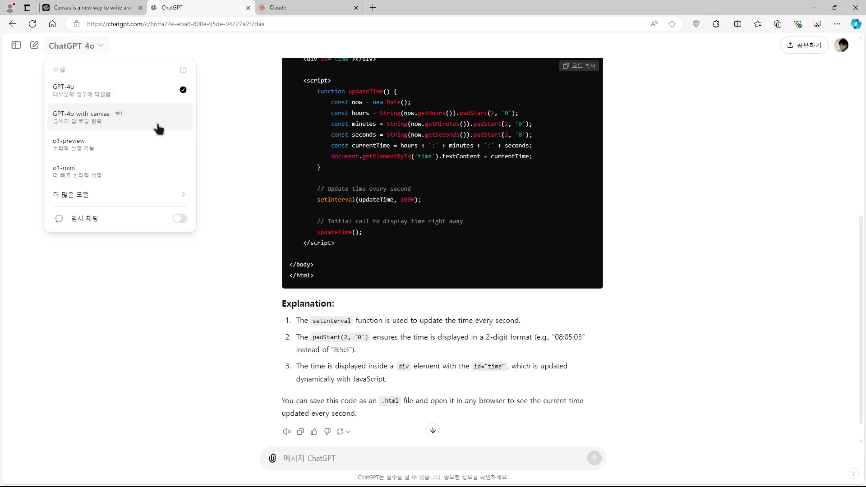
scroll(361, 381, up, 3)
scroll(638, 188, up, 2)
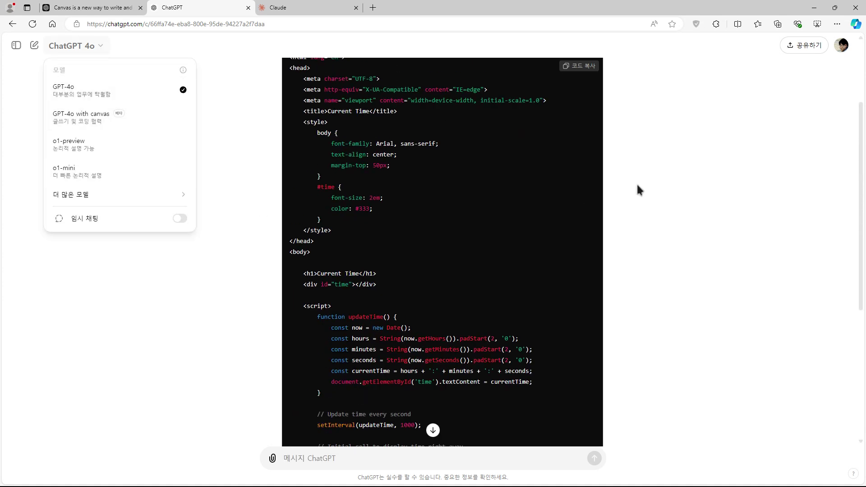
click(653, 195)
scroll(566, 126, up, 3)
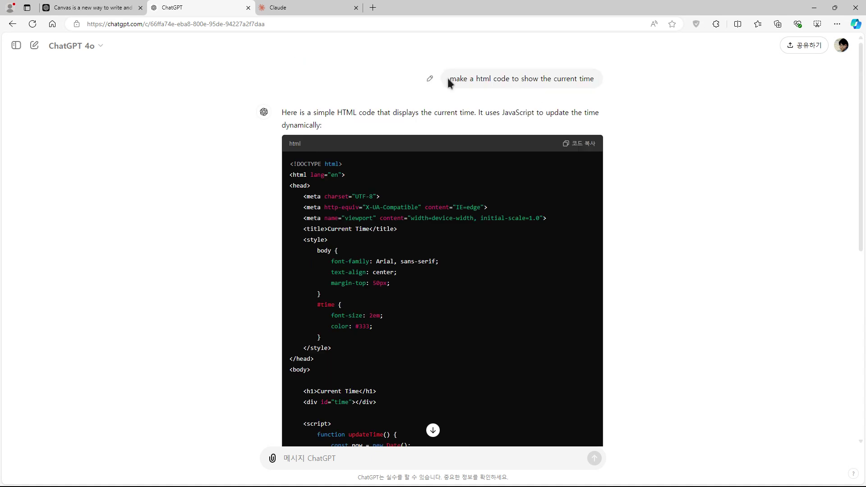
Copy the prompt "make a html code to show the current time" and resend it using the GPT-4o with canvas model.
drag(449, 79, 594, 82)
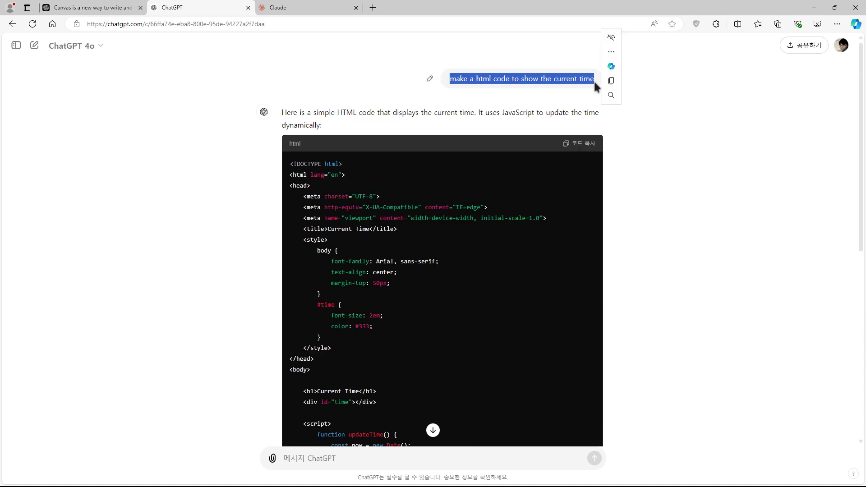
click(611, 80)
click(68, 49)
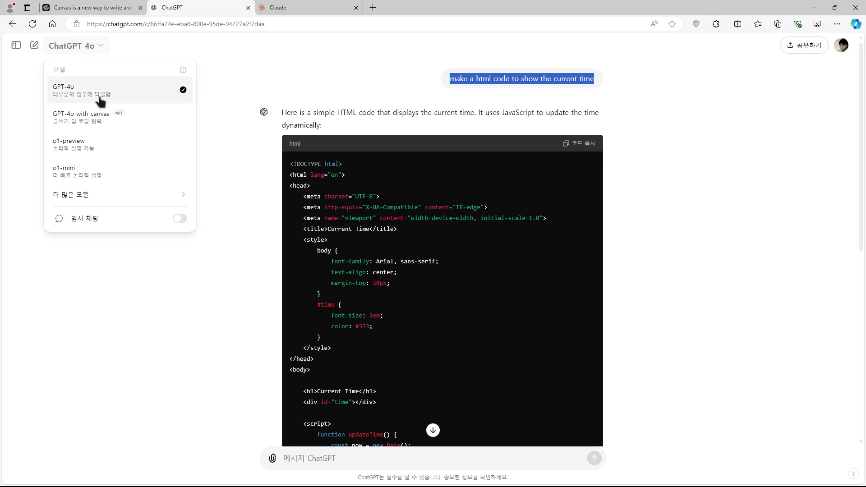
click(102, 124)
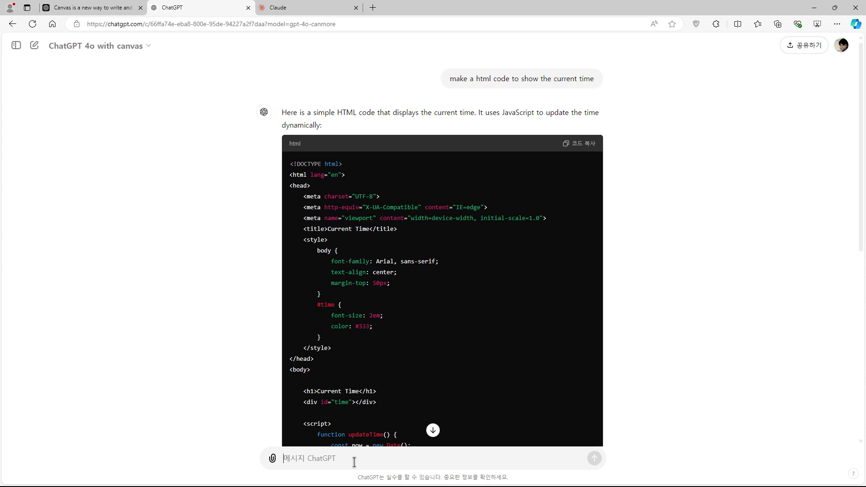
key(ctrl+v)
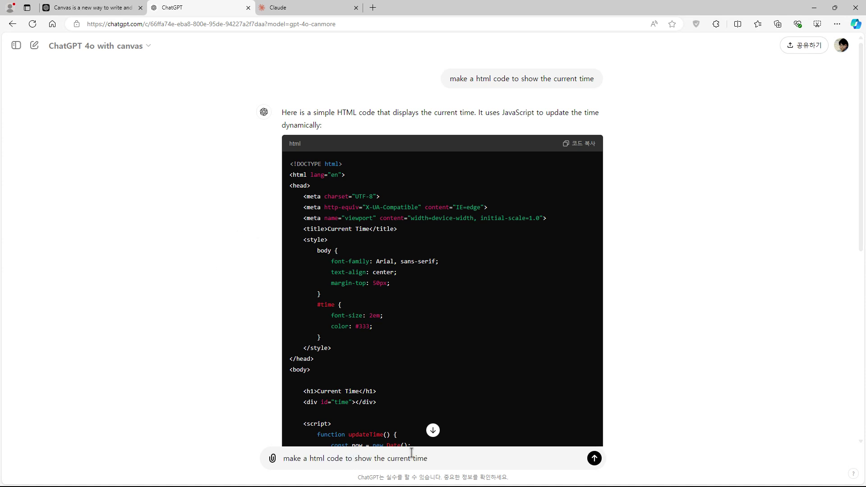
click(594, 458)
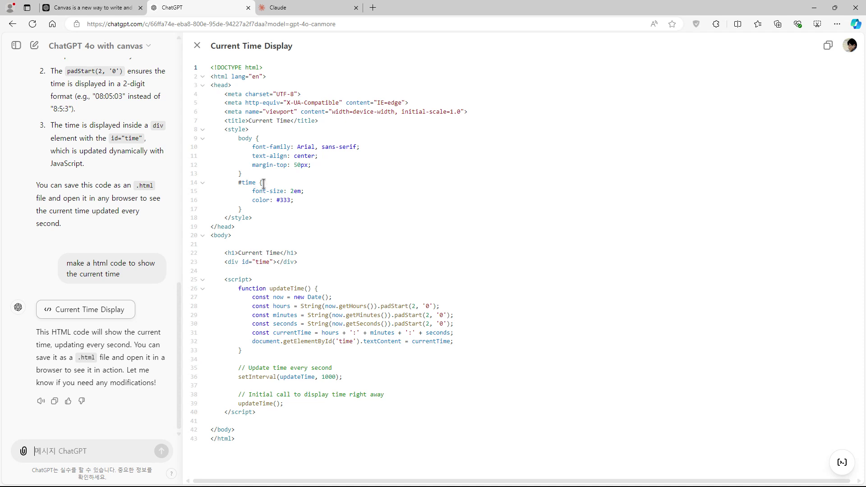
Close the Current Time Display canvas to view its chat preview, and expand it again.
click(196, 46)
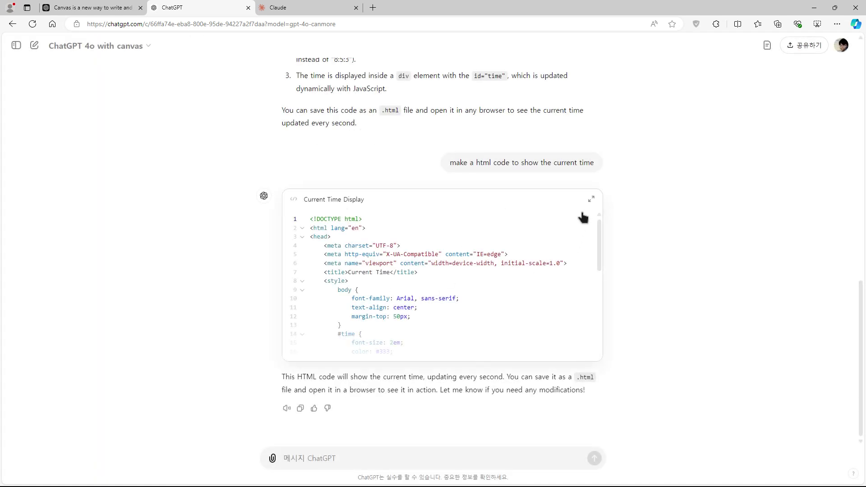
click(592, 198)
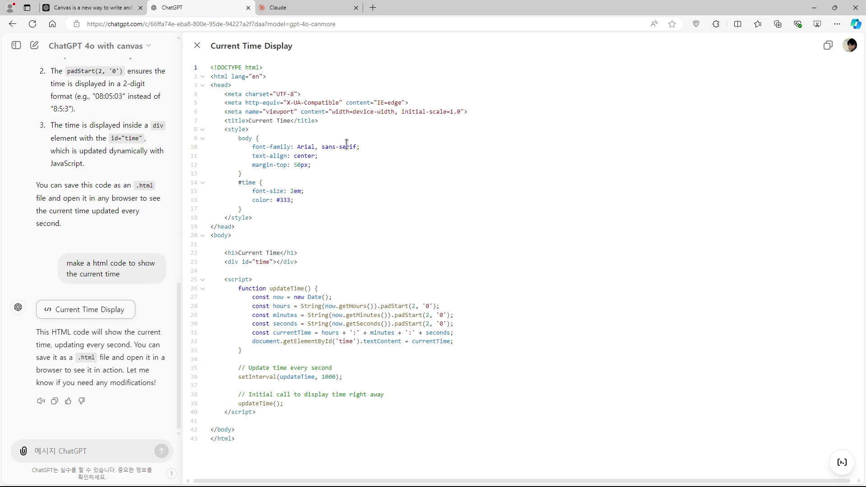
Switch to Claude and submit the prompt "make a html code to show the current time".
click(307, 8)
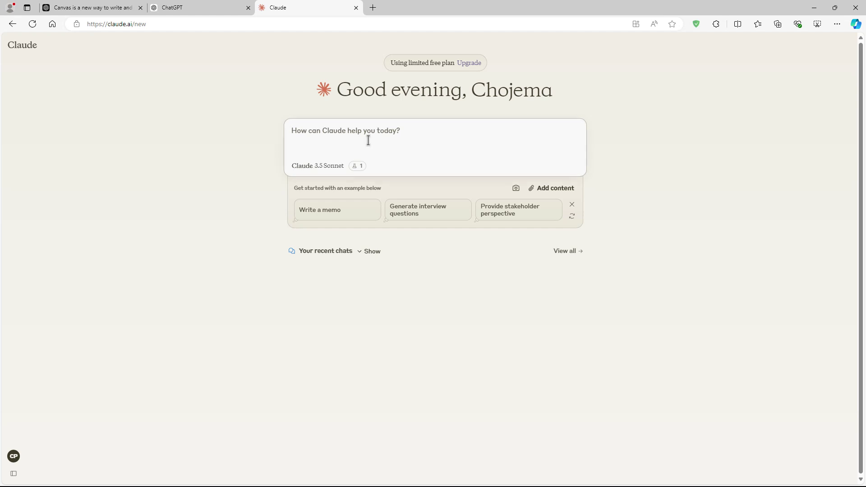
text(make a html code to show the current time)
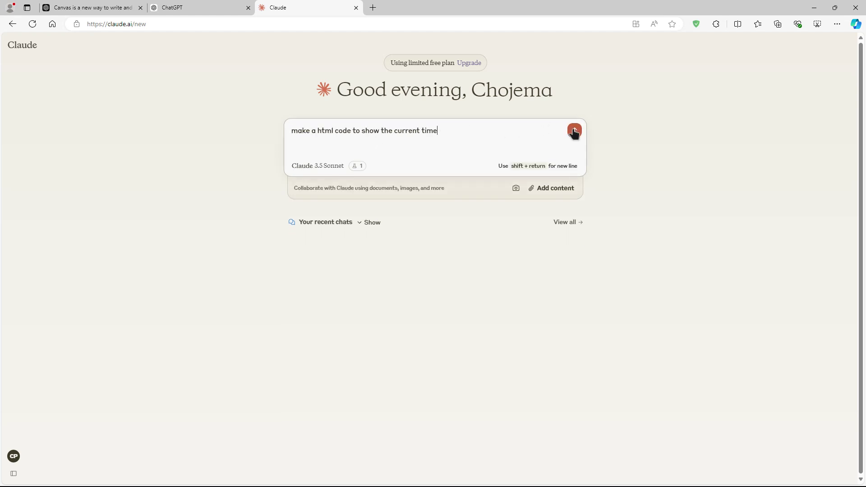
click(574, 131)
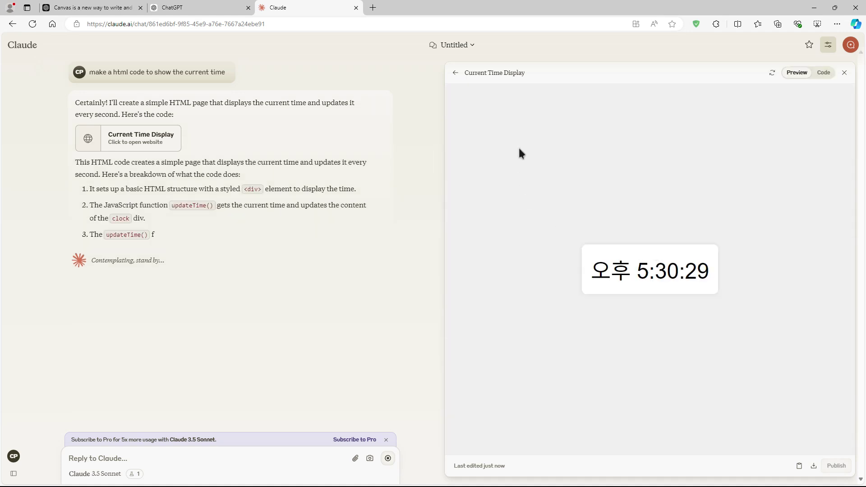
Examine the code of Claude's Current Time Display artifact and return to its live preview.
click(824, 74)
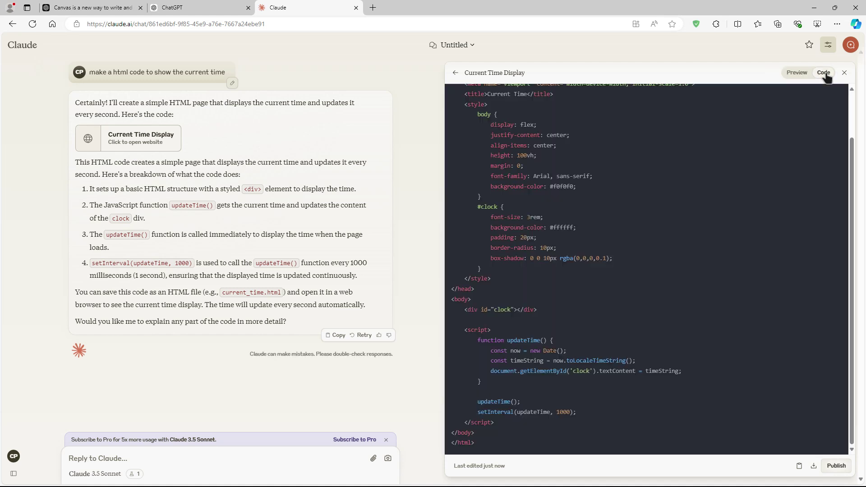
click(797, 73)
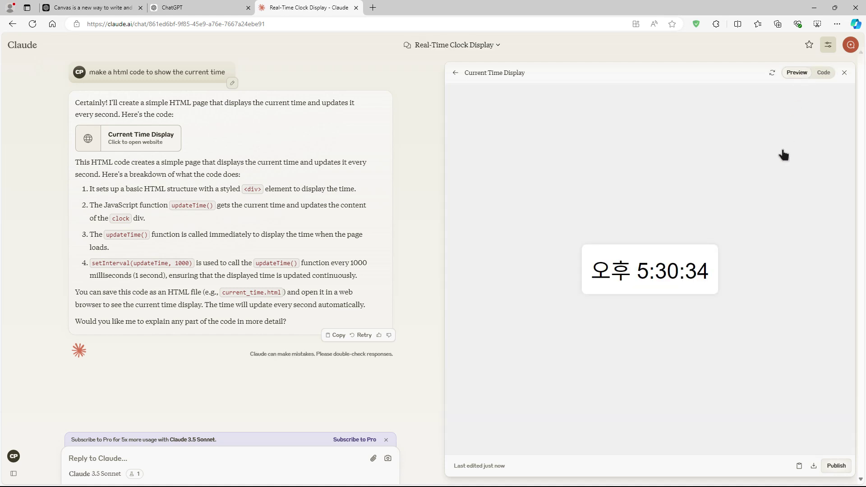
click(825, 72)
click(796, 73)
Compare ChatGPT's canvas with the code and preview views of Claude's artifact, finishing on the ChatGPT canvas.
click(210, 7)
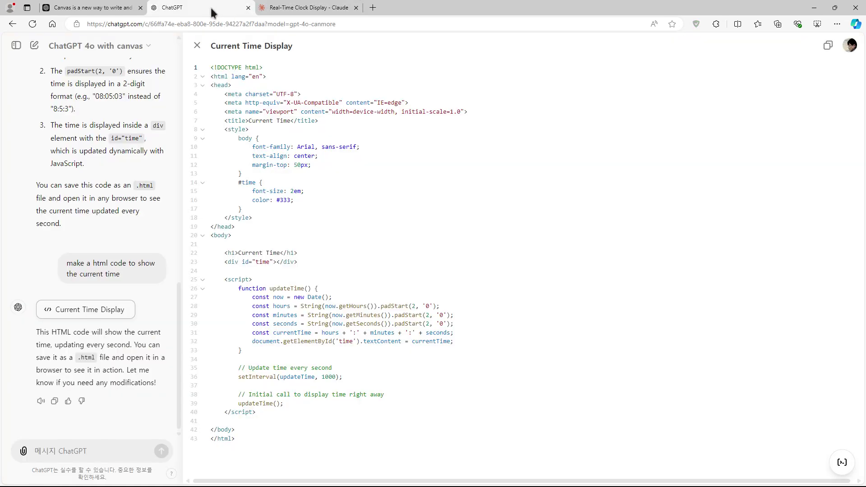
click(294, 7)
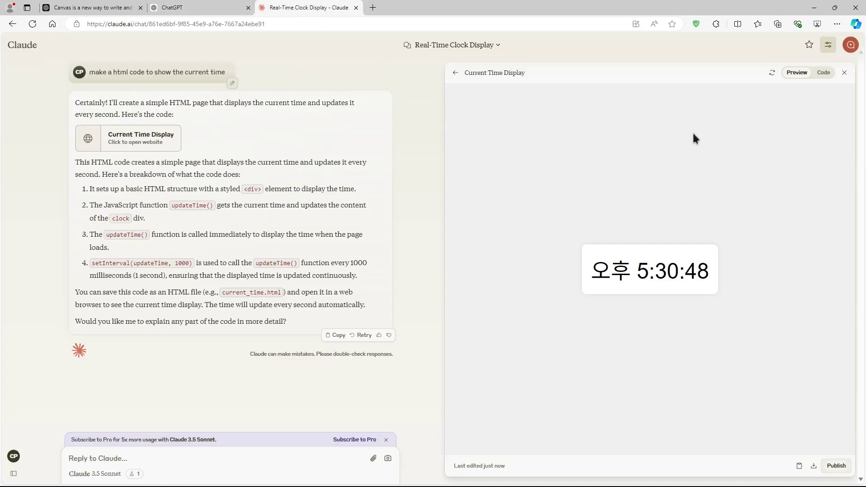
click(823, 72)
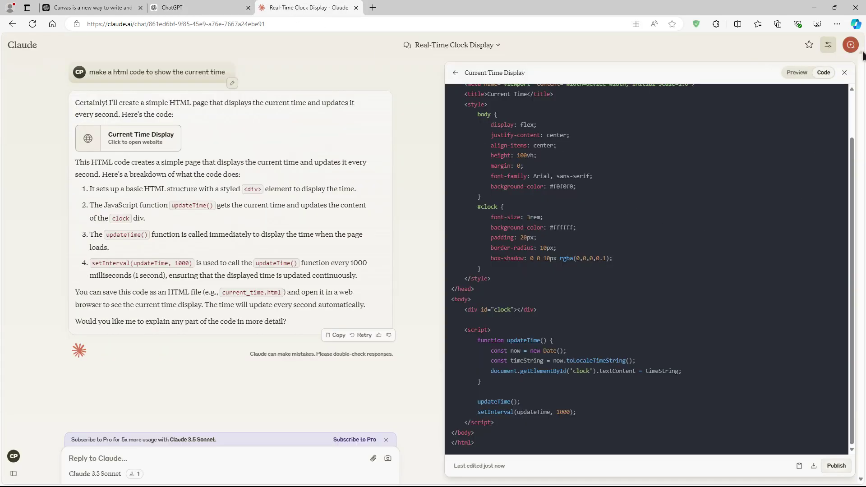
click(797, 72)
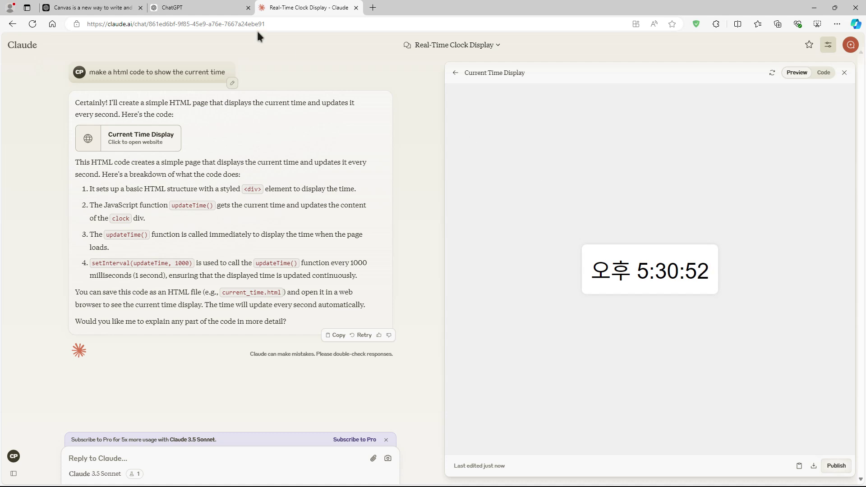
click(208, 7)
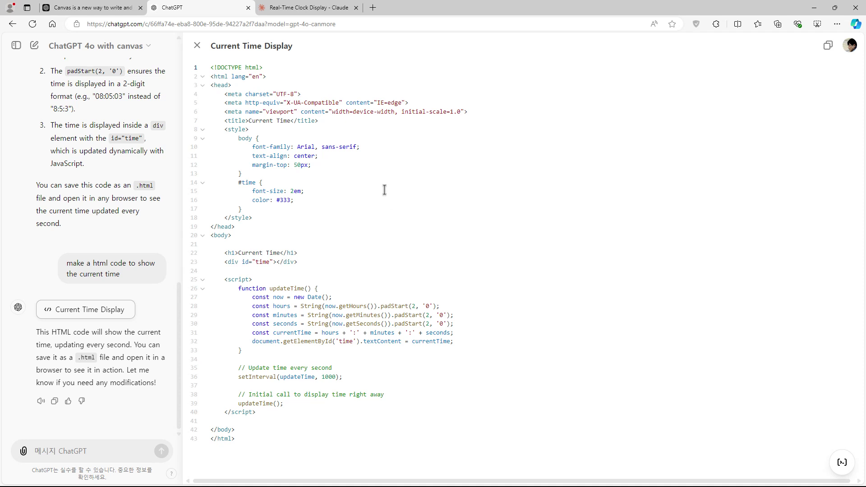
Ask ChatGPT about the "Current Time" text in the canvas's h1 heading with the request "이 부분을 한국어로 바꾸자".
drag(237, 253, 279, 253)
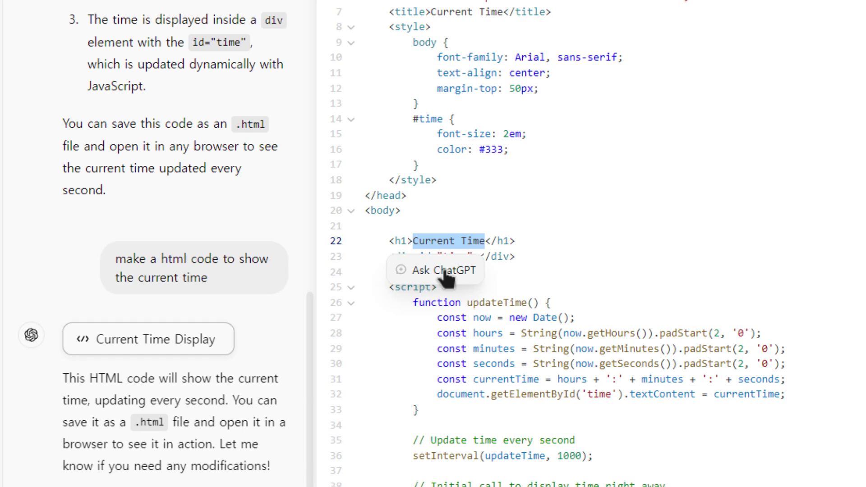
click(445, 272)
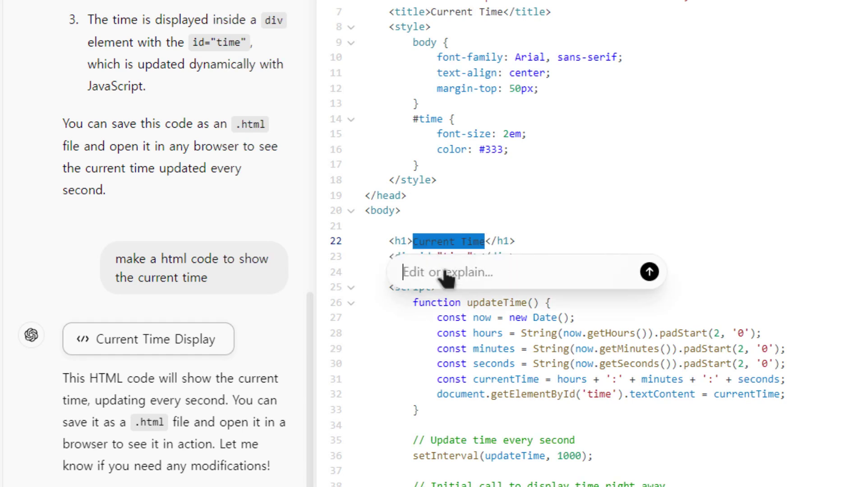
text(이 부분을 한국어로)
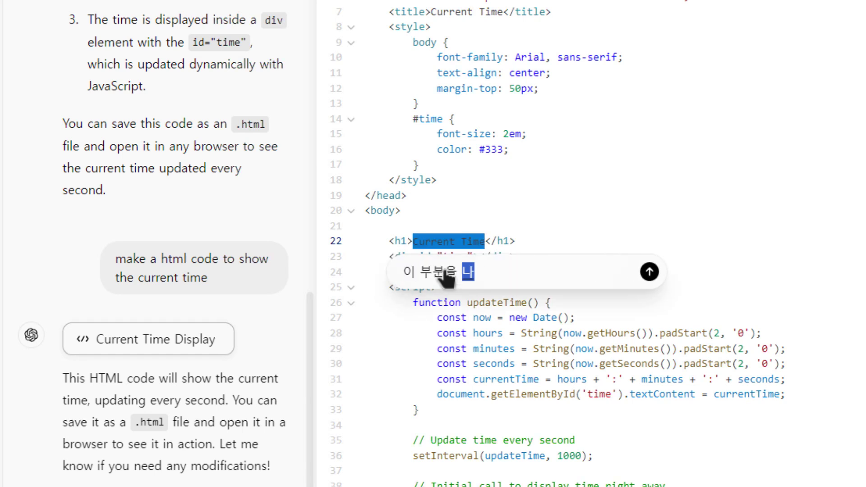
text( 바꾸자)
key(Return)
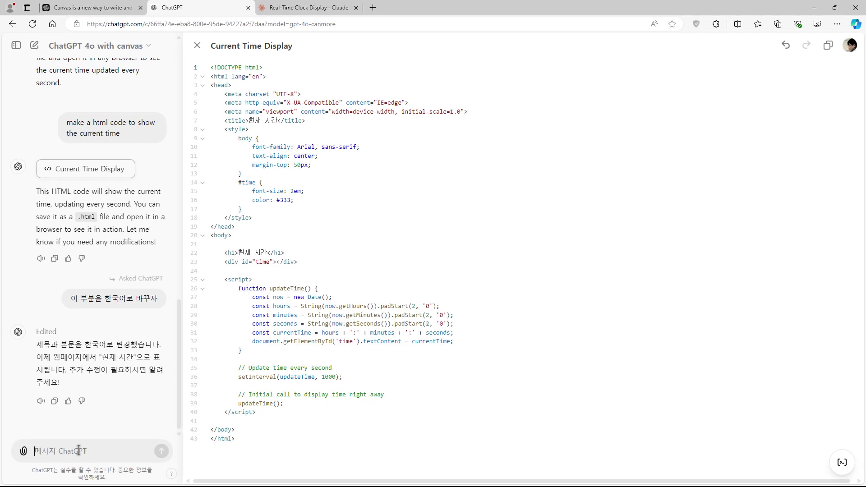
Submit the follow-up chat request "현재 날짜도 추가하자" and view the updated canvas code from its beginning.
text(현재 날짜도 추가하자)
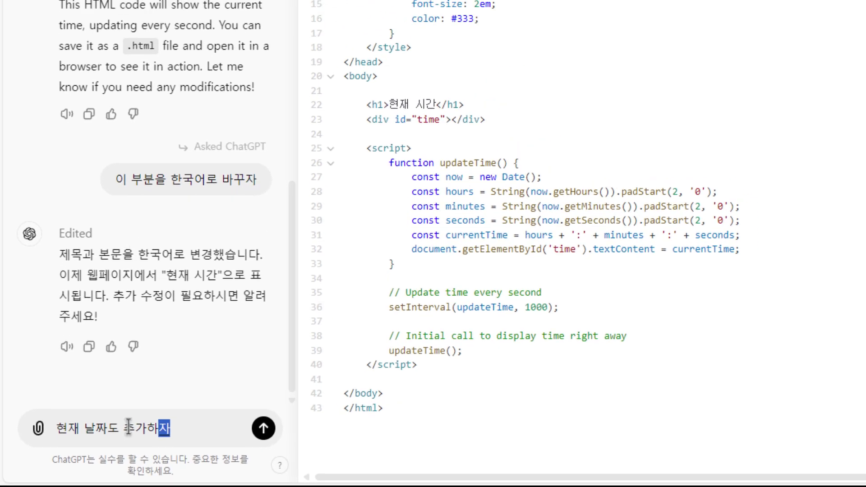
key(Return)
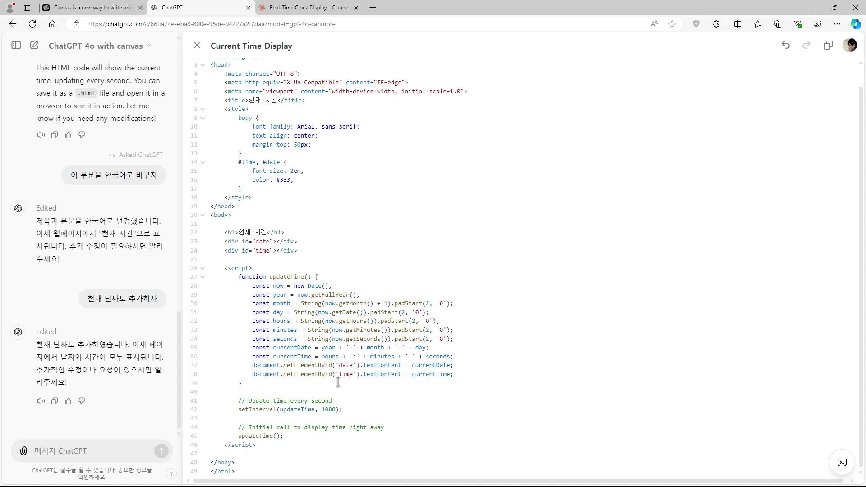
scroll(337, 382, up, 1)
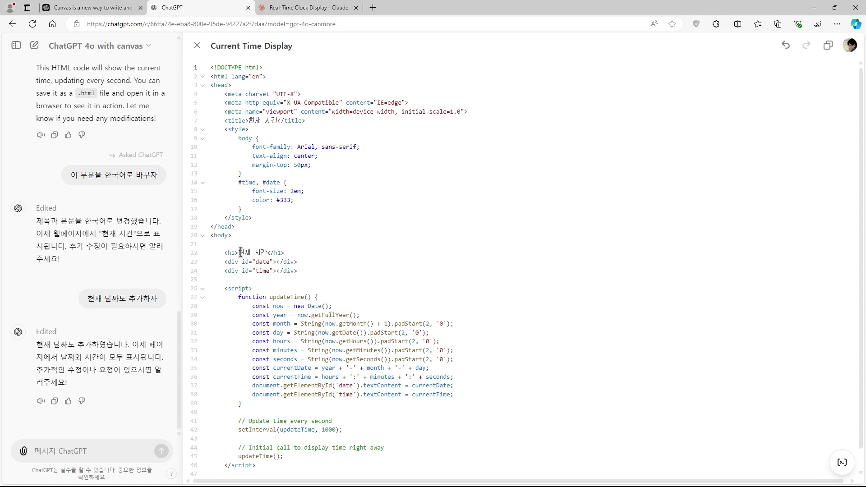
Edit the h1 heading directly in the canvas code so it reads "현재 날짜와 시간".
click(268, 253)
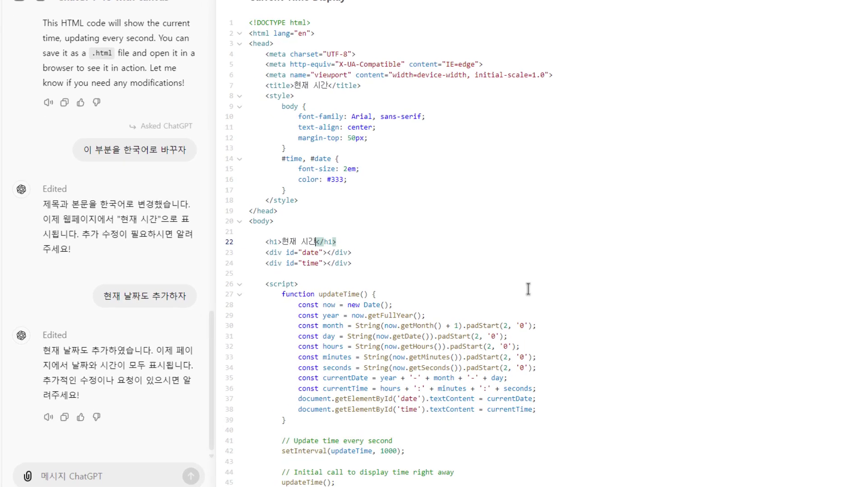
key(shift+Left)
key(shift+Left)
text(날짜와 시간)
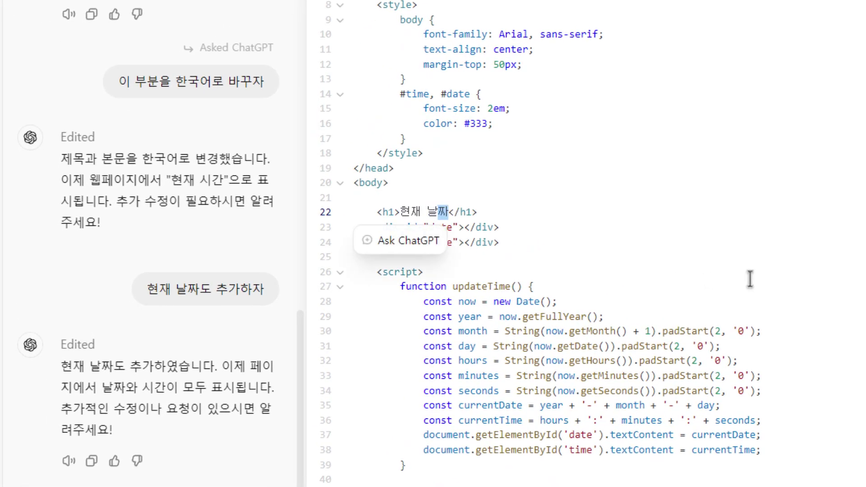
key(Escape)
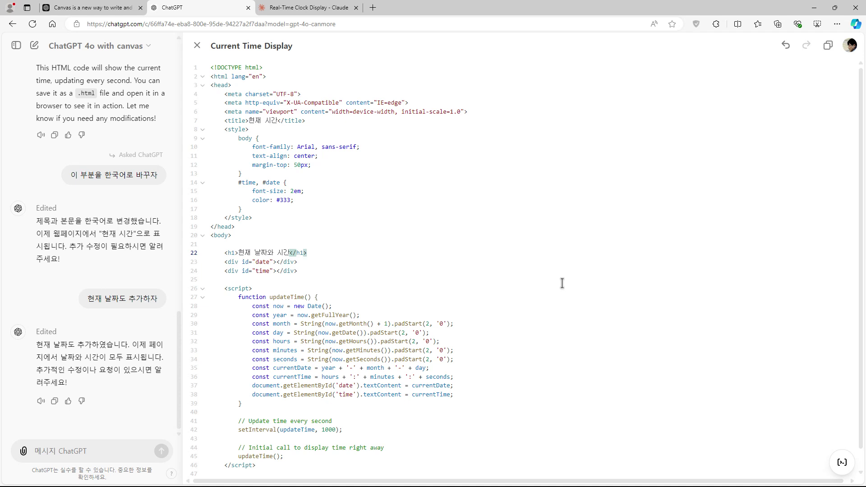
scroll(377, 251, down, 1)
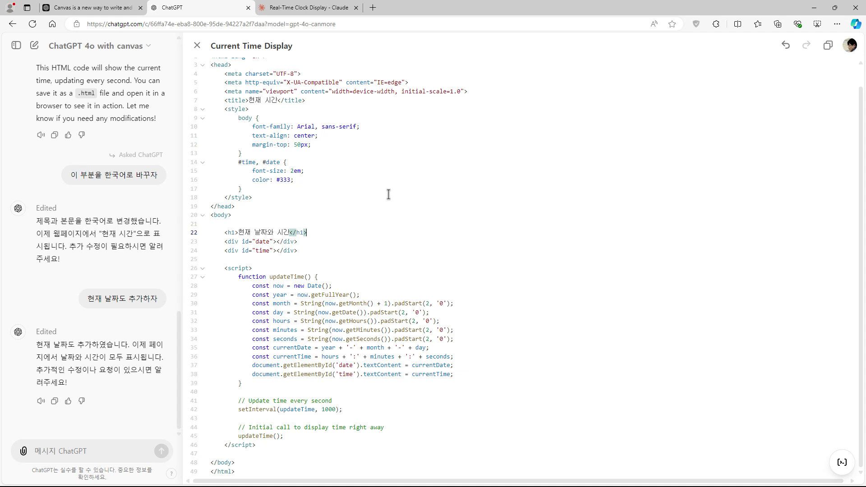
Switch to Claude and submit the follow-up request "날짜를 추가하자" for its time display artifact.
click(305, 9)
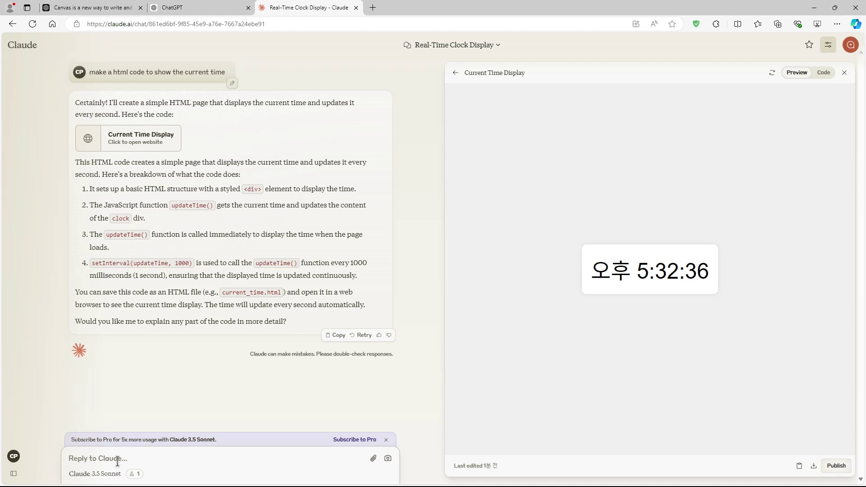
text(날짜를 추가하자)
key(Return)
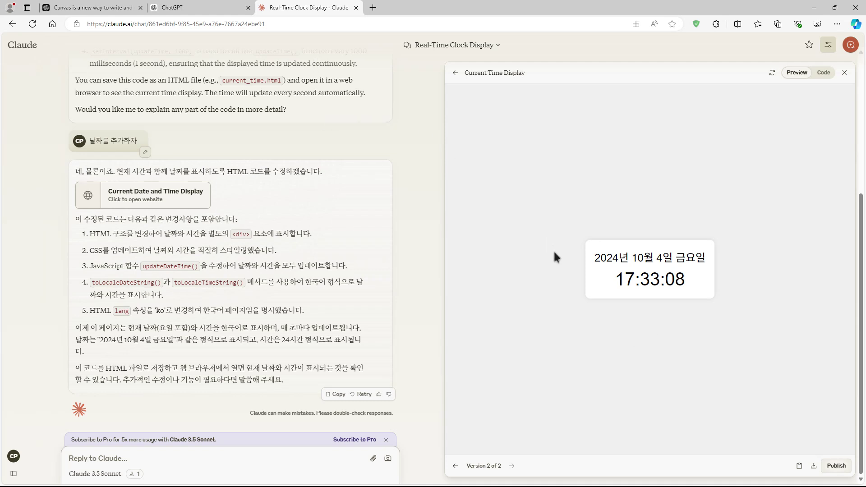
Switch to ChatGPT and request, in a new chat, a Korean study script on "블랙홀의 생성 원리" as a dialogue between two named characters.
click(194, 9)
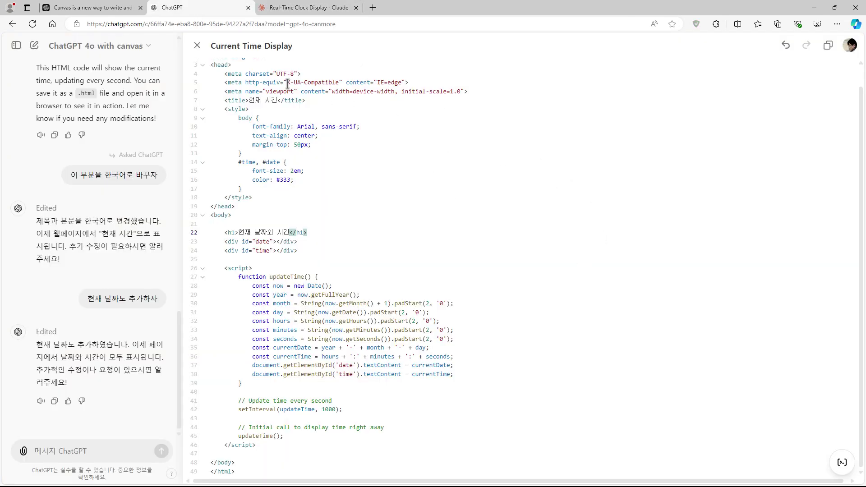
click(34, 45)
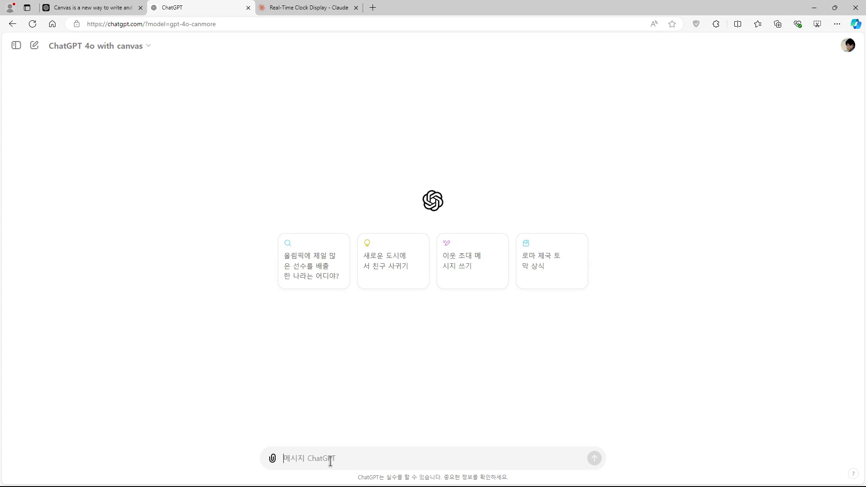
text(블랙홀의)
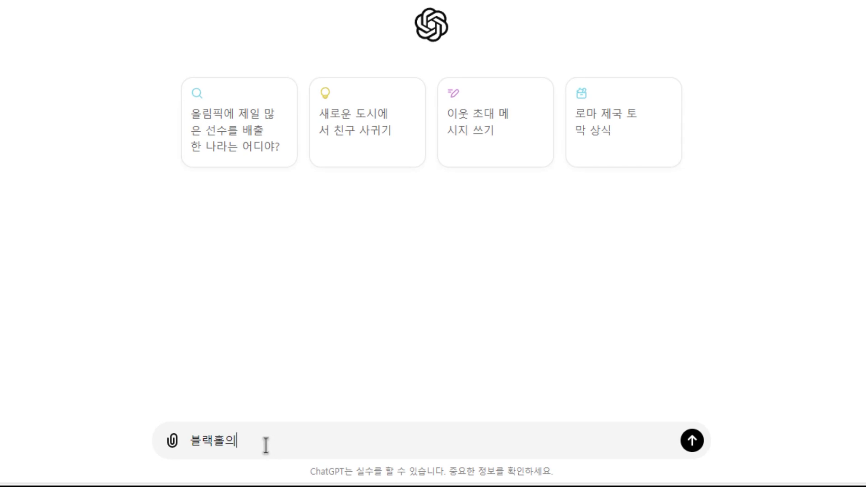
text( 생ㅅㅓㅇ 원리를 철수)
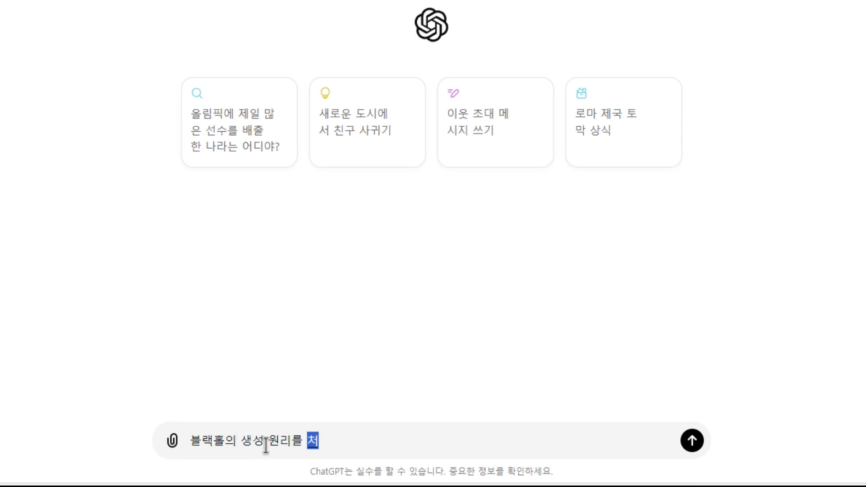
text(와 여ㅇ)
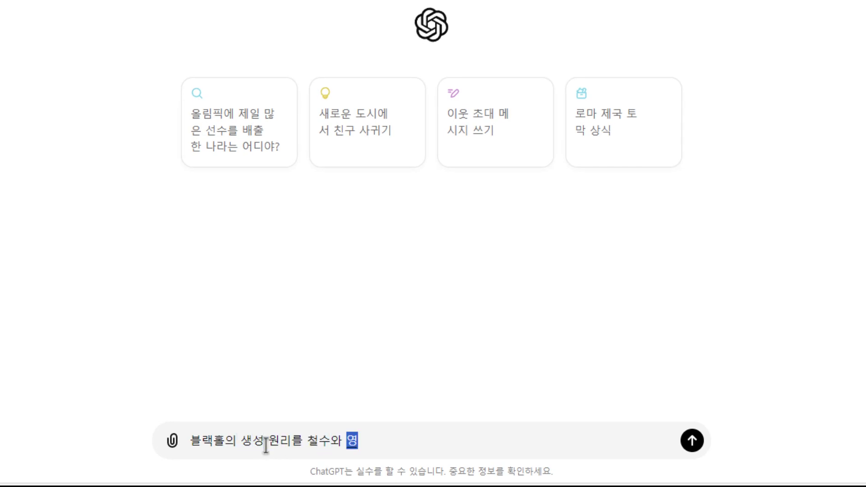
text(희의 대화로 공부)
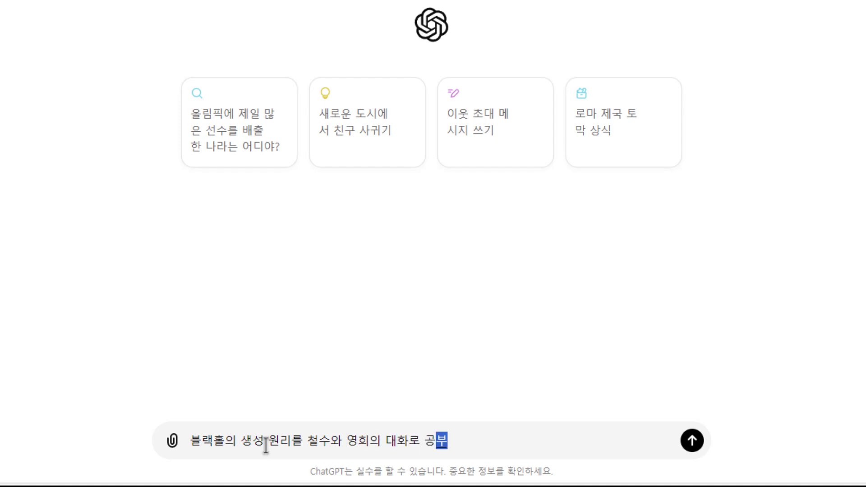
text(할 수 있는 대보)
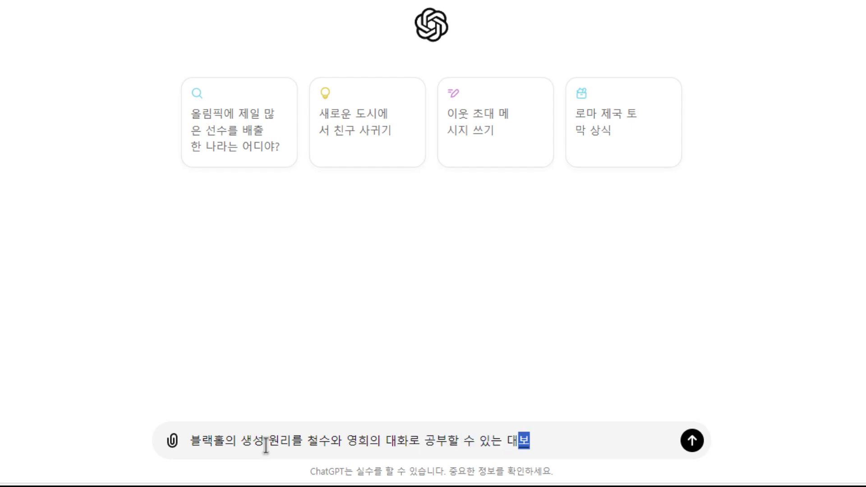
text(ㄴ을 작성해)
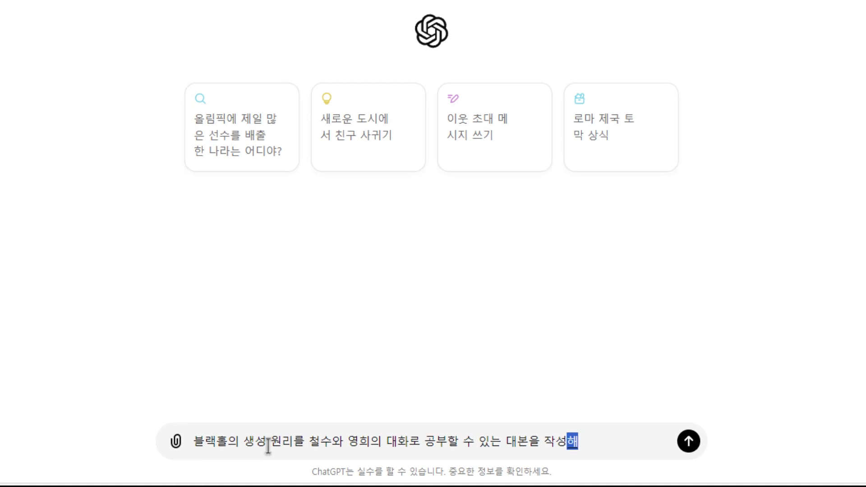
text(줘)
key(Return)
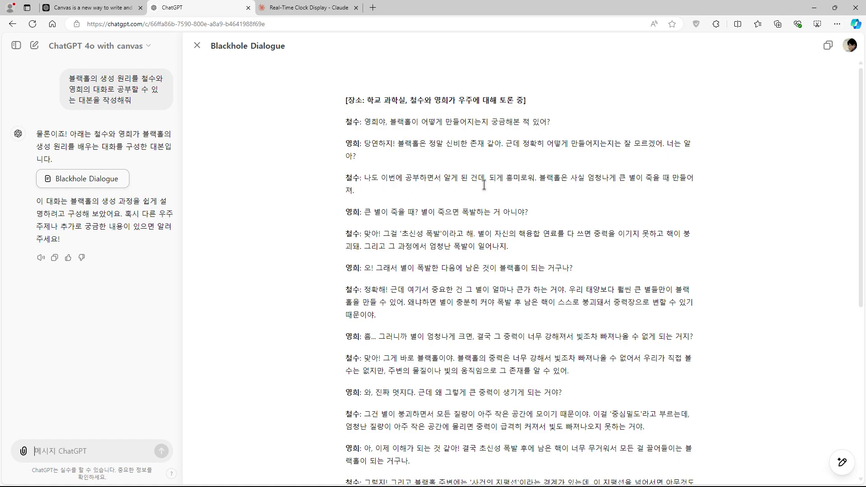
Start adding emojis to the Blackhole Dialogue script and stop the edit midway.
scroll(568, 262, down, 3)
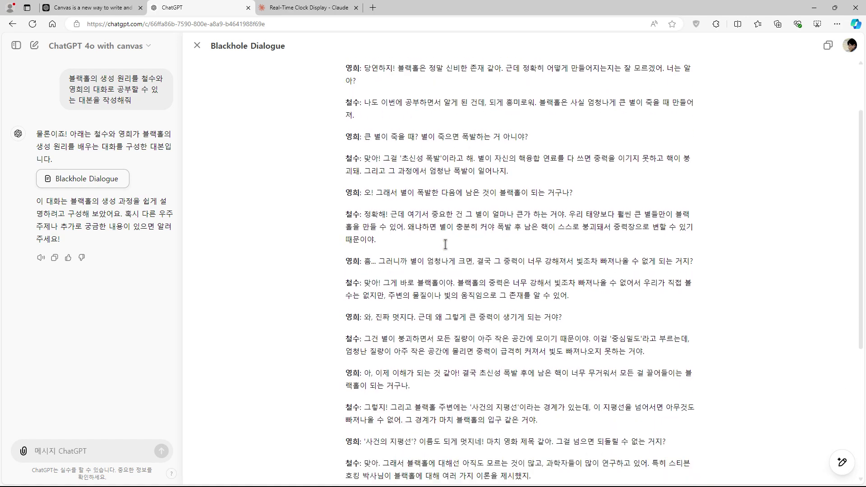
mouse_move(842, 462)
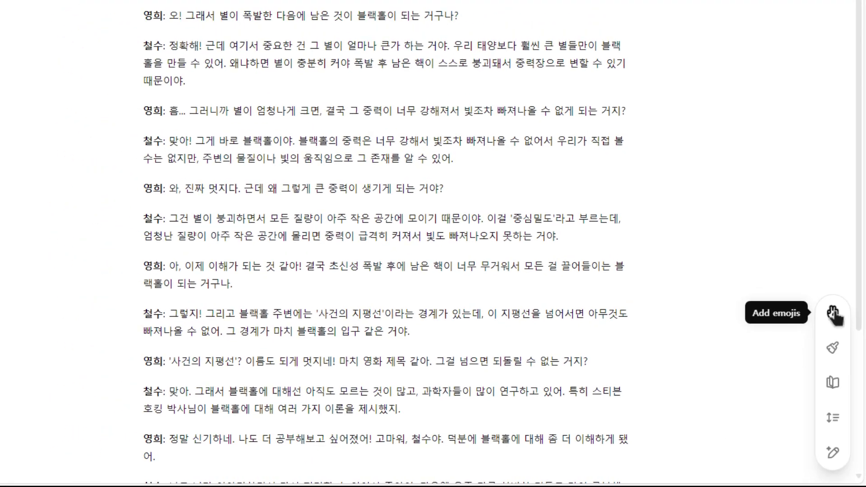
click(833, 314)
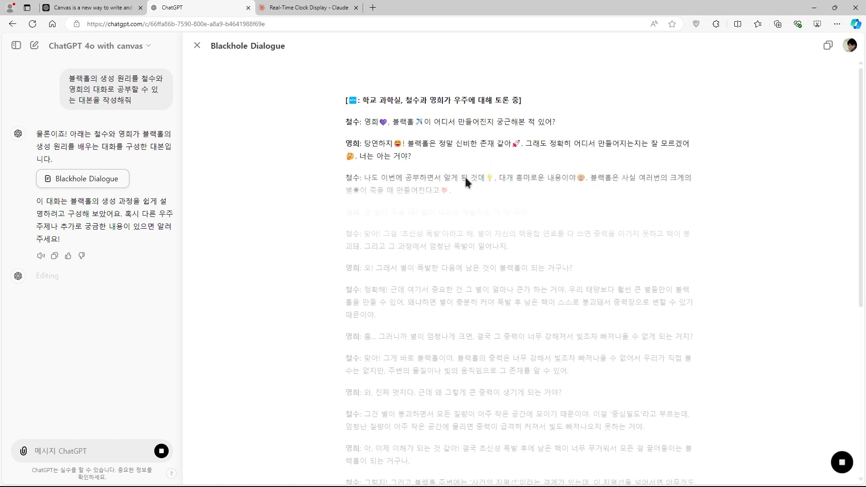
click(842, 462)
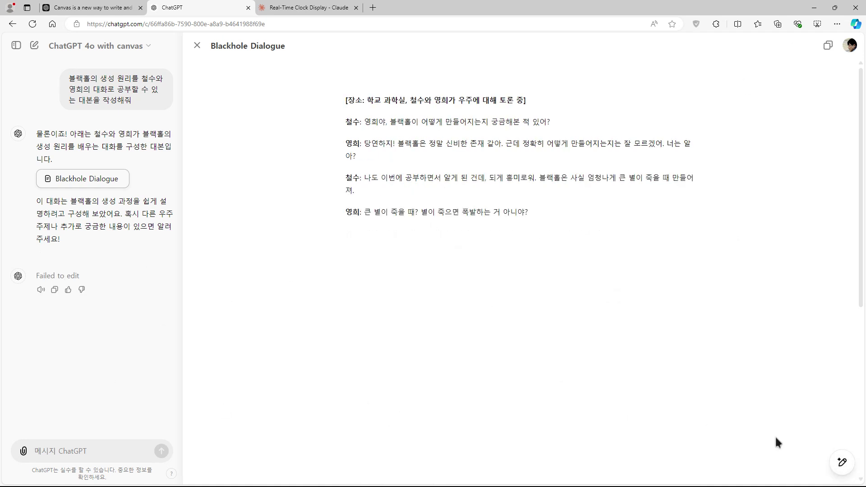
Rewrite the Blackhole Dialogue script at the lowest reading level, suitable for kindergarten children.
mouse_move(842, 462)
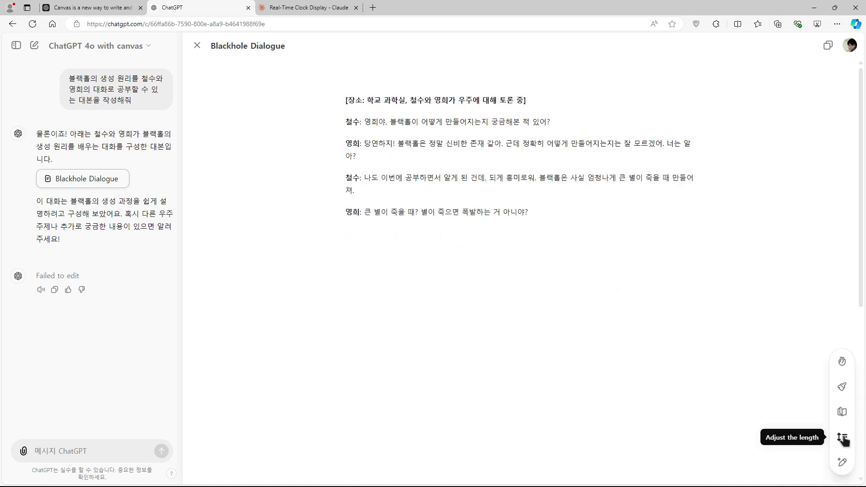
click(841, 411)
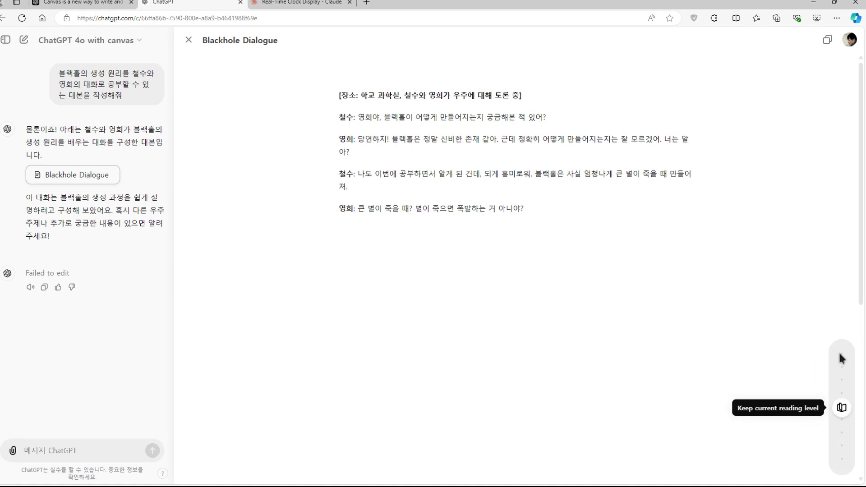
drag(819, 337, 811, 360)
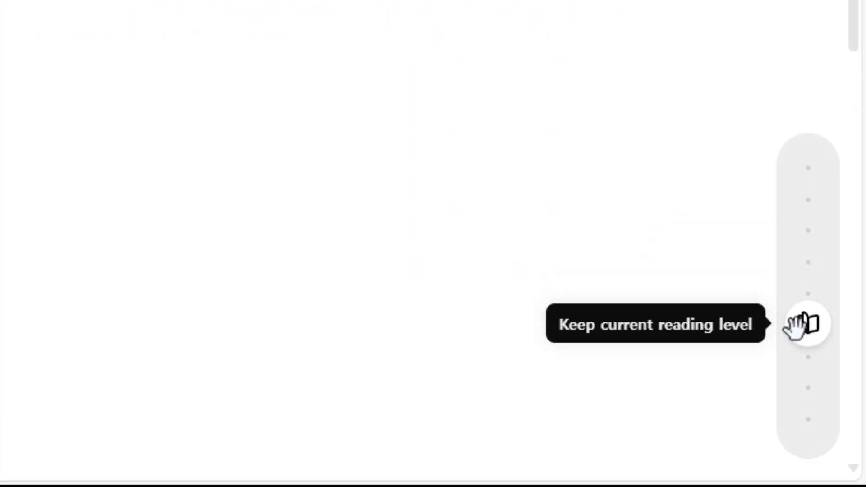
drag(795, 322, 794, 429)
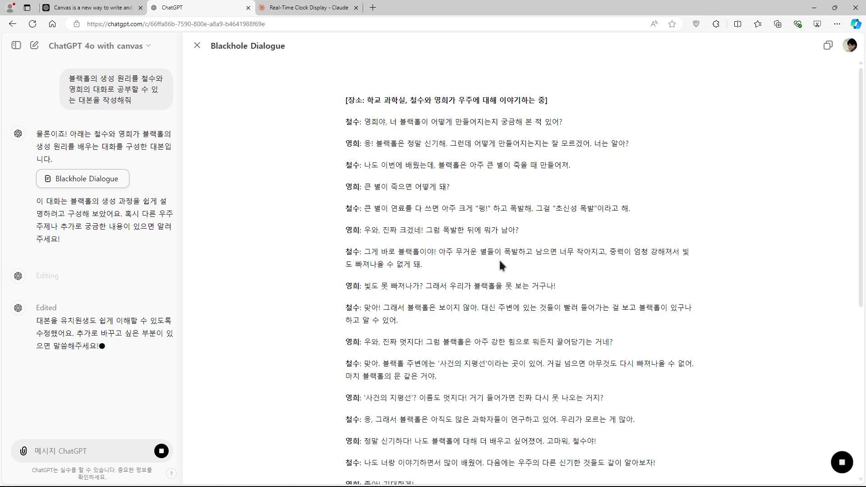
Review the kindergarten version of the Blackhole Dialogue script and rewrite it at the Graduate School reading level.
scroll(469, 252, down, 3)
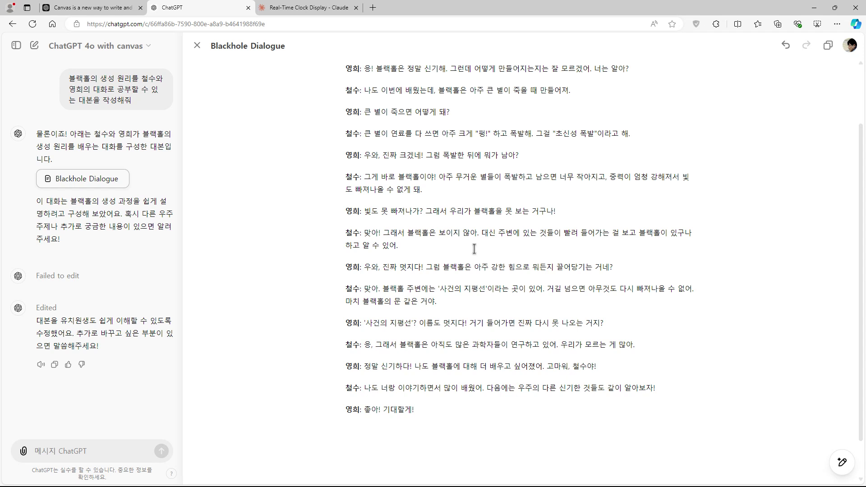
scroll(474, 249, up, 3)
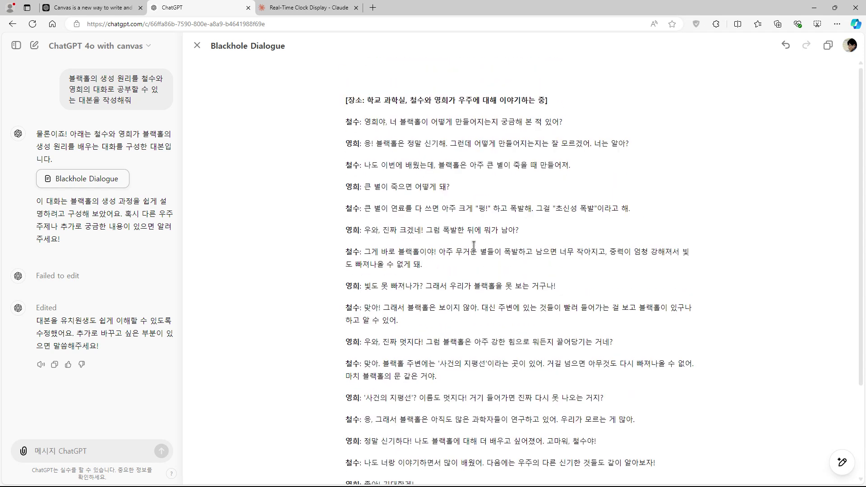
scroll(414, 280, down, 3)
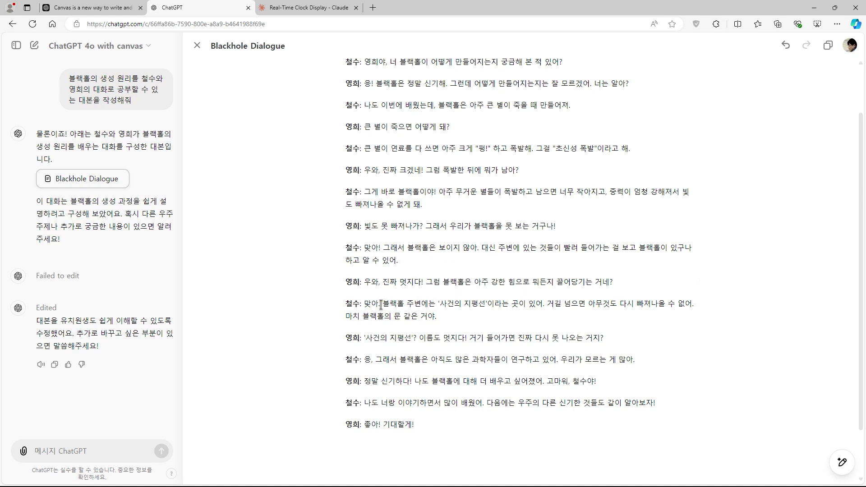
scroll(507, 303, down, 2)
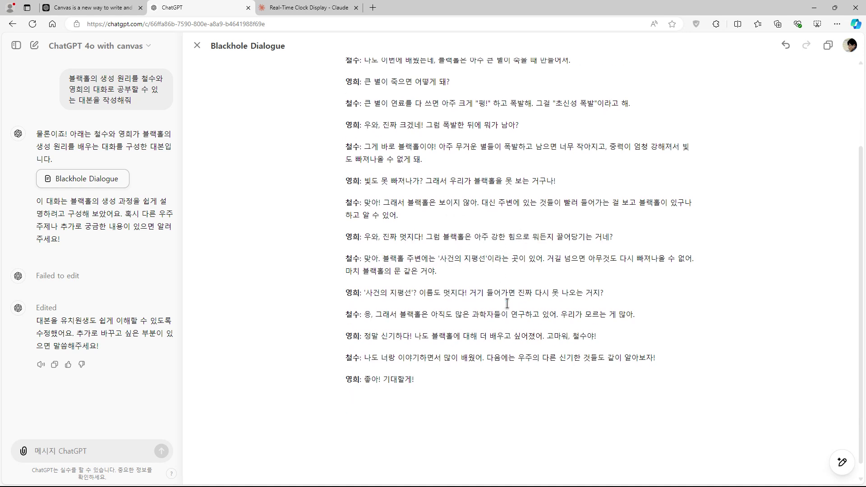
mouse_move(841, 462)
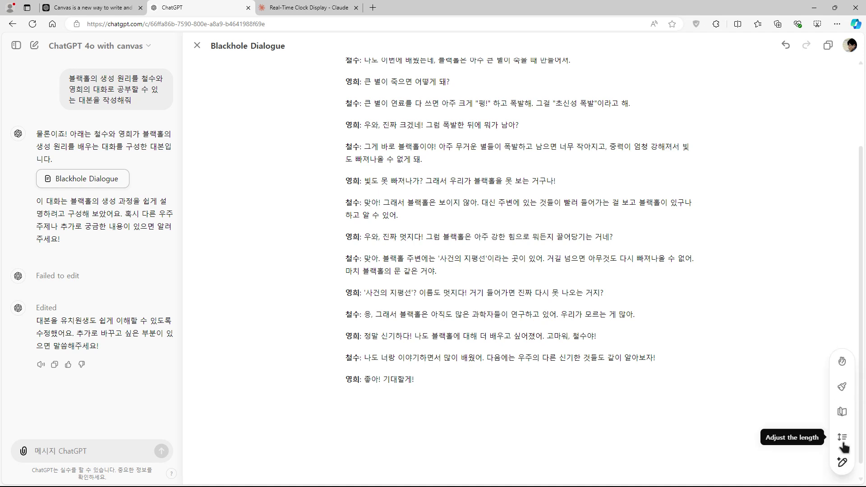
click(843, 412)
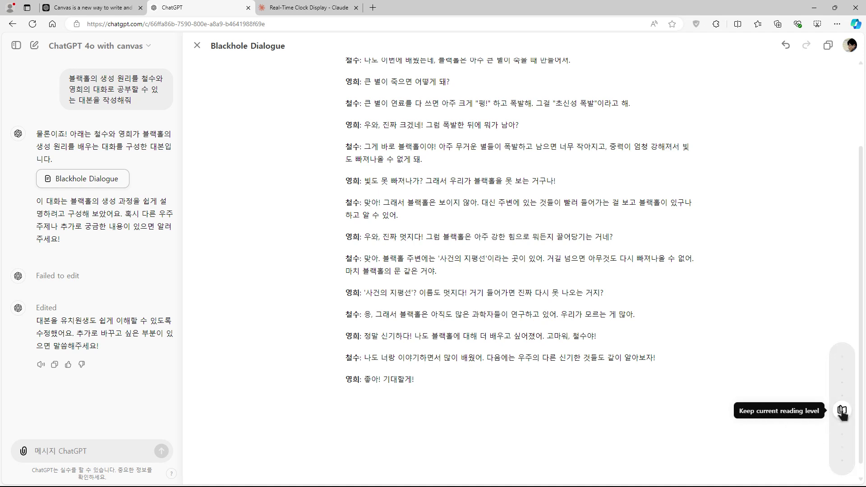
drag(842, 409, 842, 358)
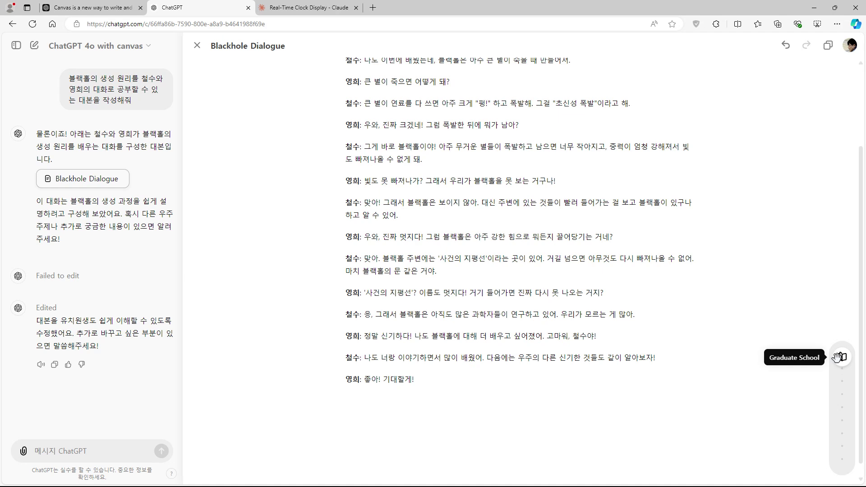
click(842, 358)
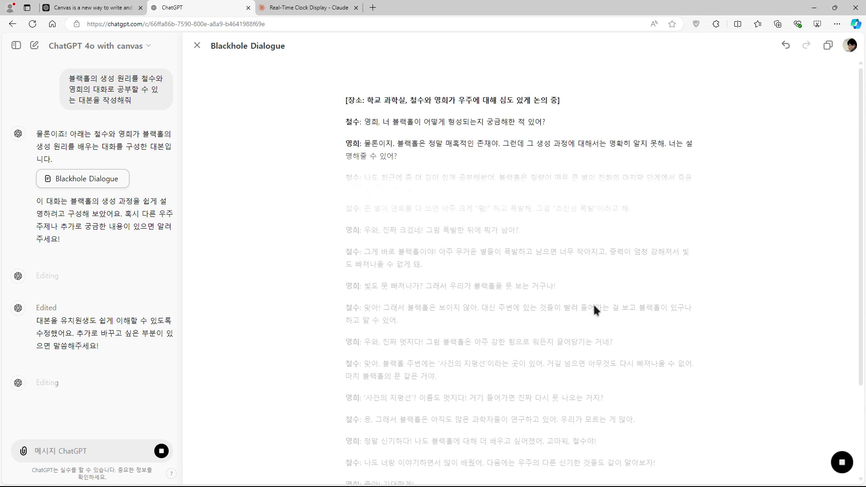
Ask ChatGPT to edit the passage about large stars exhausting their fusion fuel with "이 부분을 적절한 비유를 추가해서 설명을 보완해줘".
scroll(406, 198, down, 1)
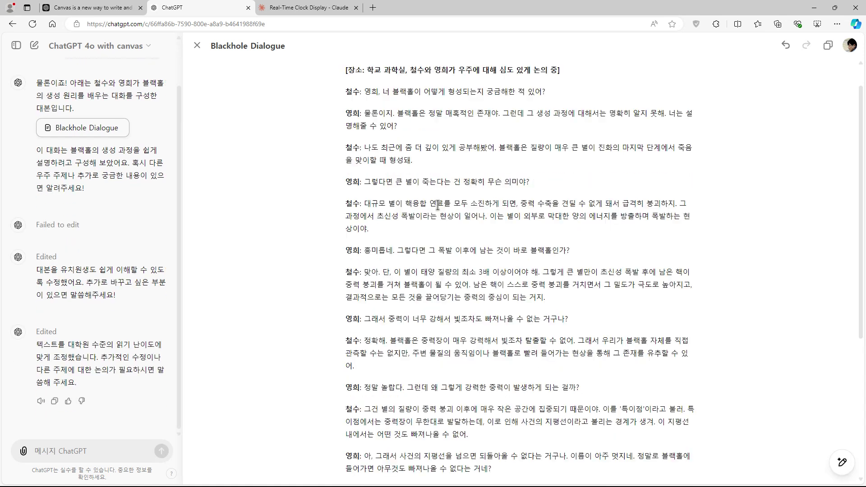
drag(364, 188, 402, 216)
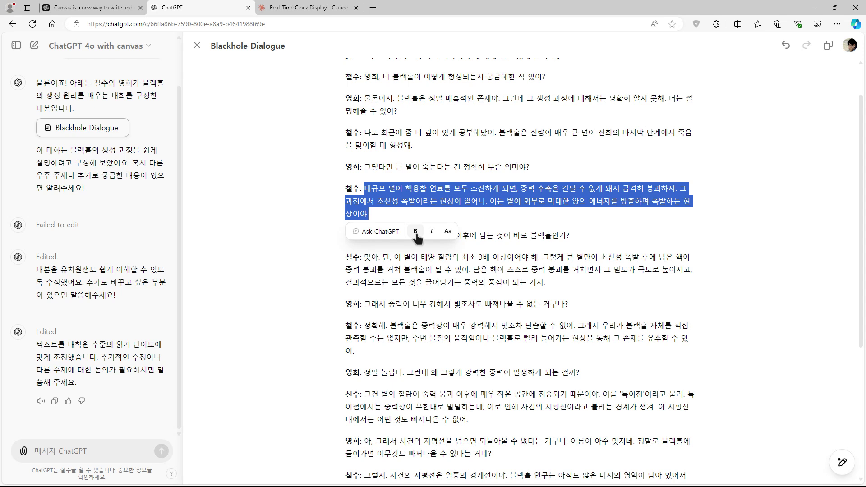
click(384, 232)
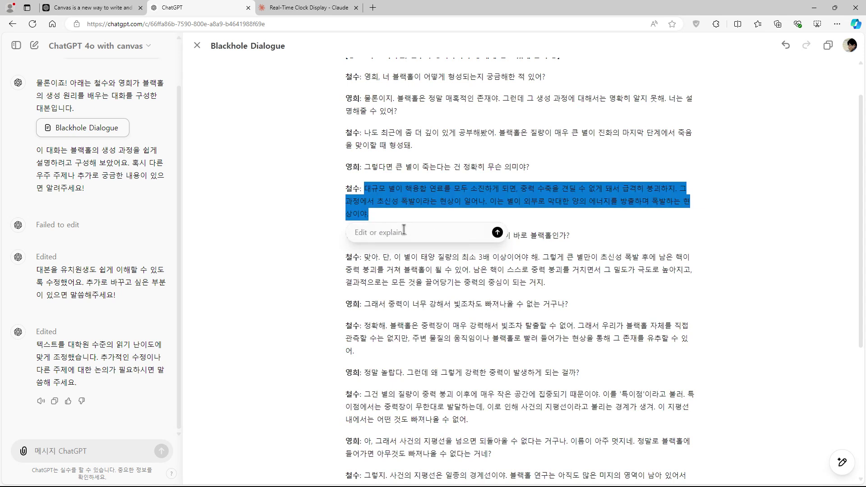
text(이 부분을 적절한 비유르)
text( 추)
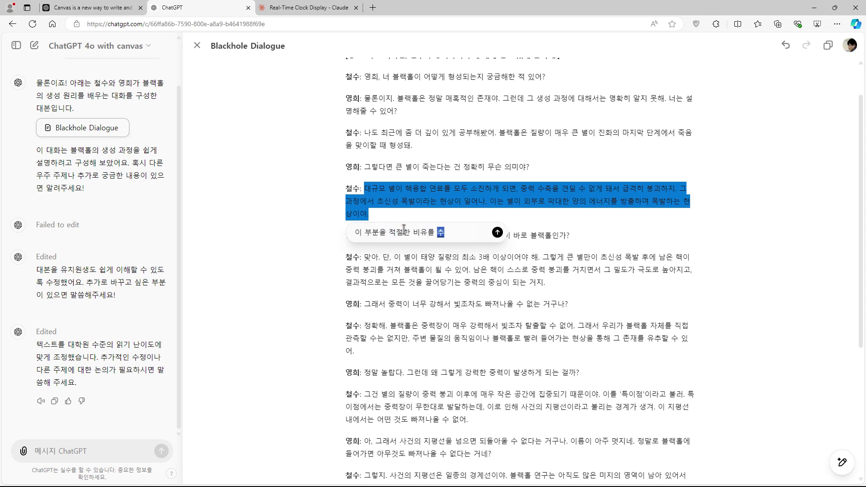
text(가해서 설명을 봉)
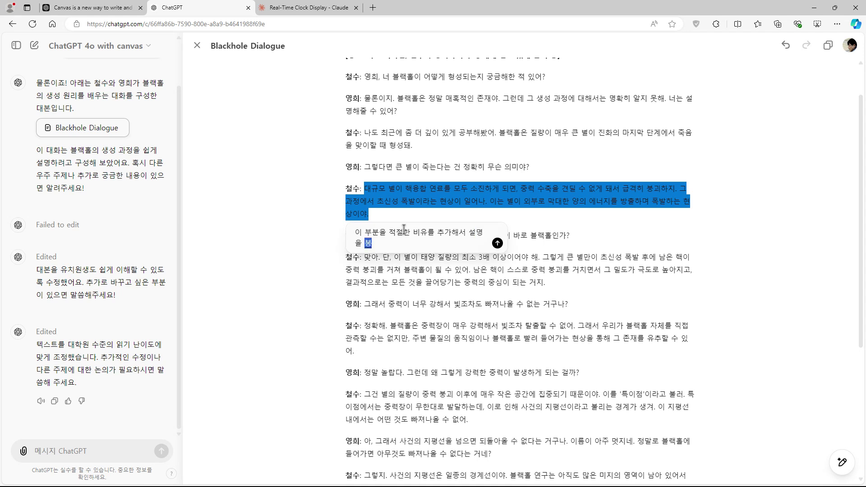
text(완해줘)
key(Return)
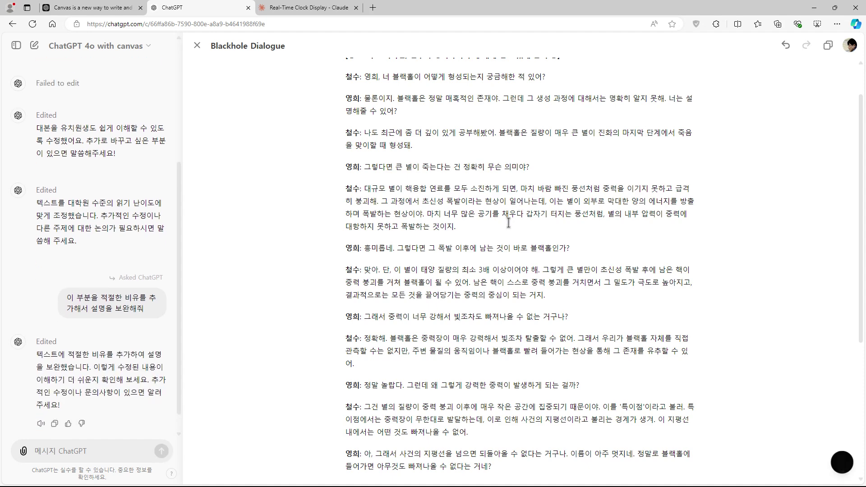
Submit the edit request "이 부분을 화제를 바꾸고 마무리할 겸 일상적인 대화를 추가해서 내용을 부드럽게 만들어줘" for the script's second-to-last line.
scroll(508, 222, down, 1)
scroll(508, 223, down, 2)
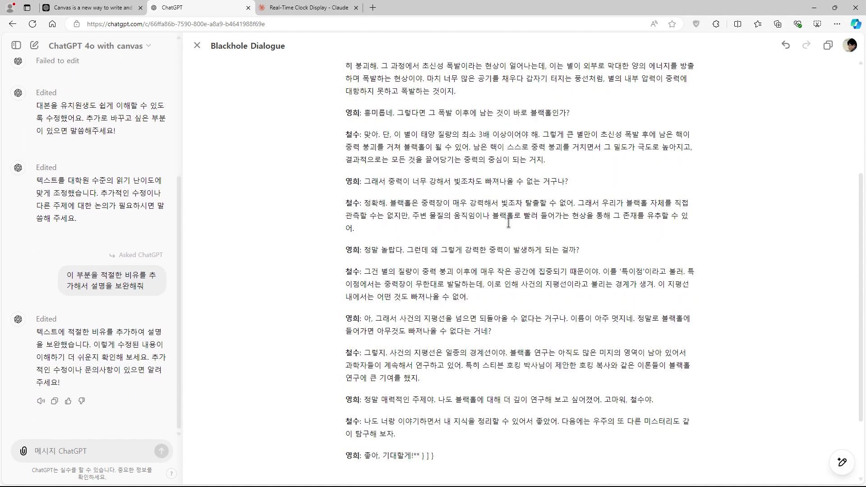
scroll(435, 304, down, 1)
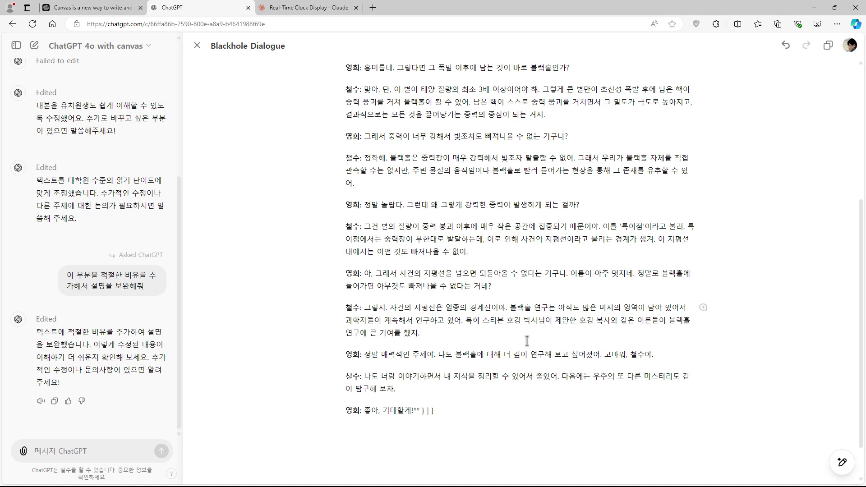
scroll(476, 354, down, 1)
mouse_move(561, 331)
mouse_down()
mouse_move(560, 361)
mouse_move(560, 348)
mouse_up()
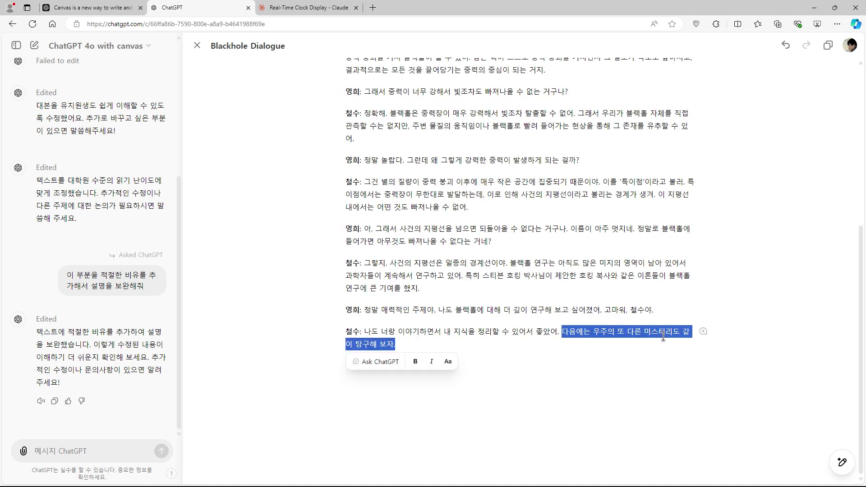
click(703, 332)
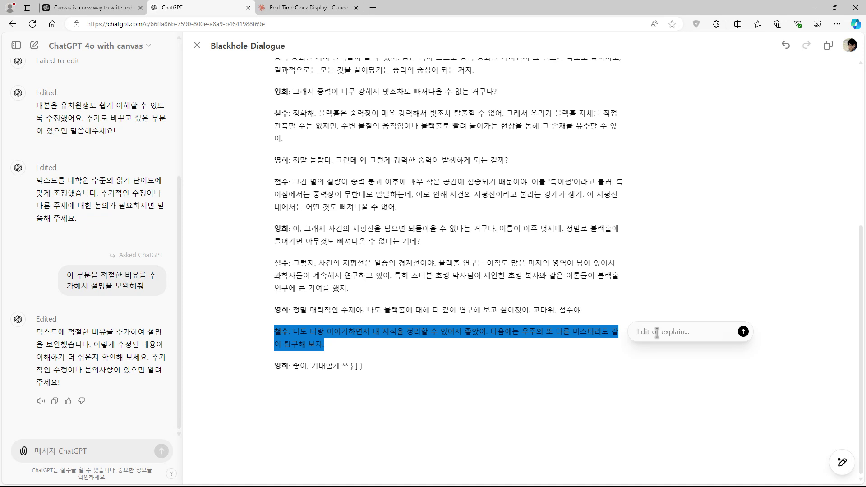
text(이 부분을 화제를 바꾸고 마무리할 겸 일)
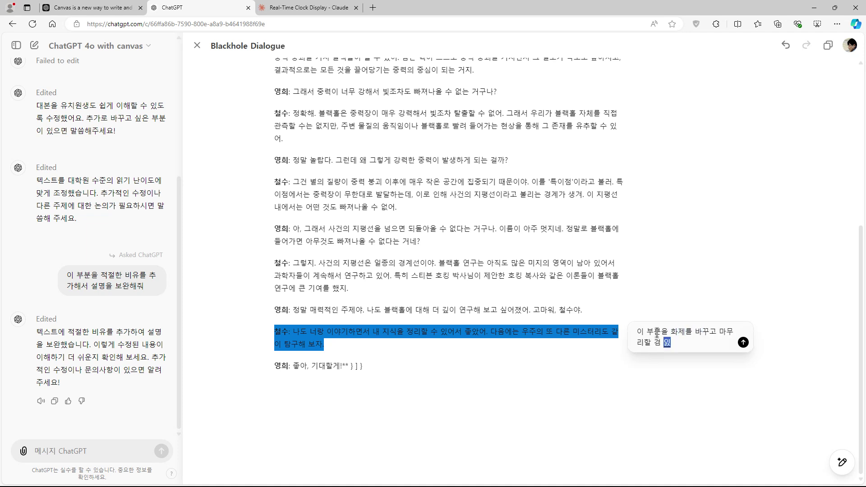
text(상적인 대화를 추가해서 내용을 )
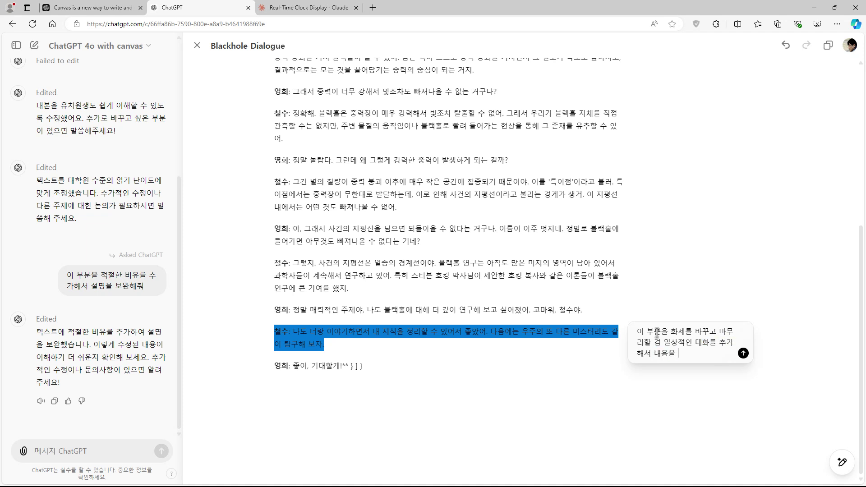
text(부드럽게 만들어 줘)
key(Return)
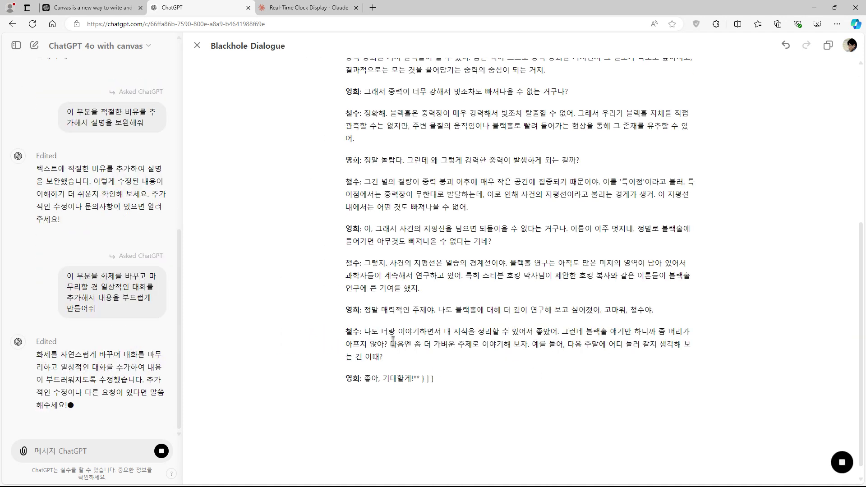
Ask in the chat for the first speaker to use 전라도 사투리 and the second speaker to use 경상도 사투리 in the script.
drag(365, 332, 467, 354)
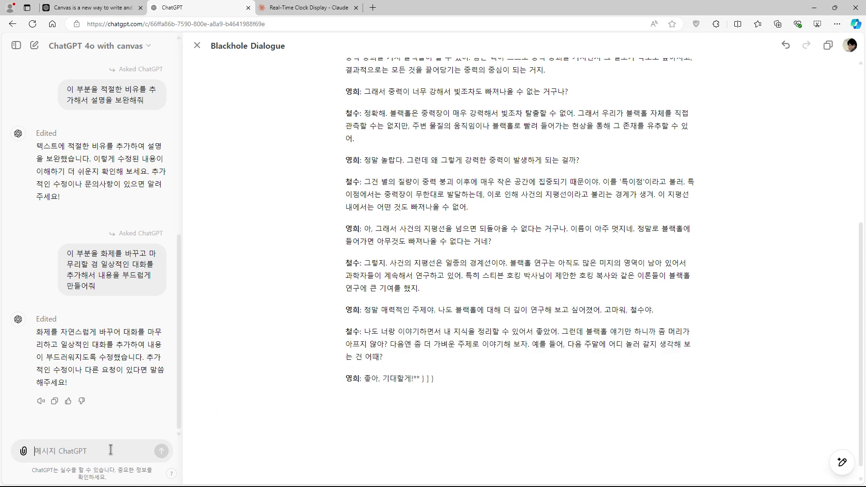
text(여기)
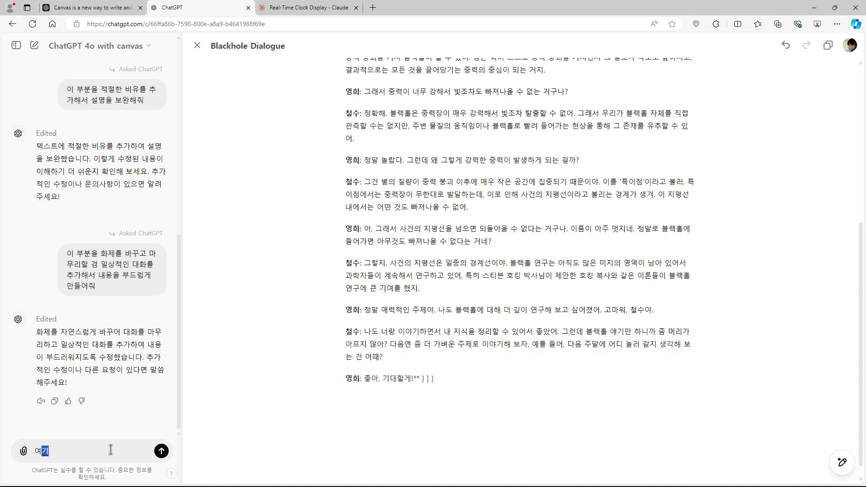
text(에서 철수는 전라도 사투리도 얘)
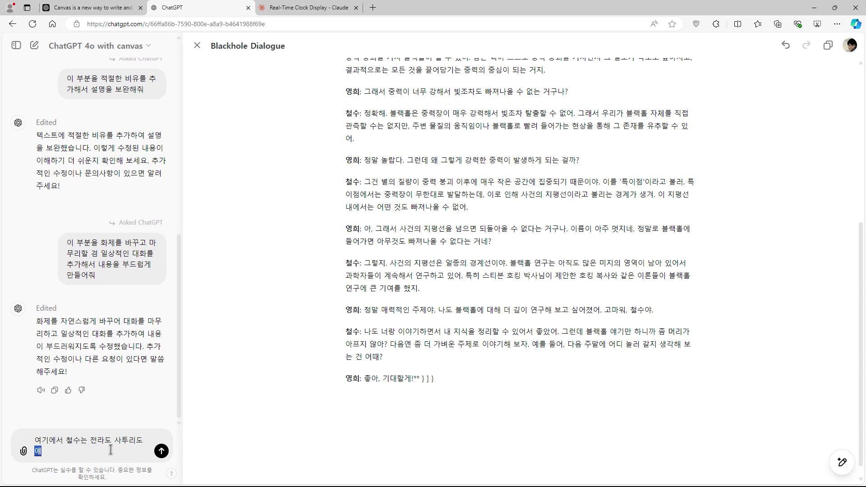
text(깅하고 ㅇ희는 경상도 사투리도 ㅇ얘기하는 스타일로 바)
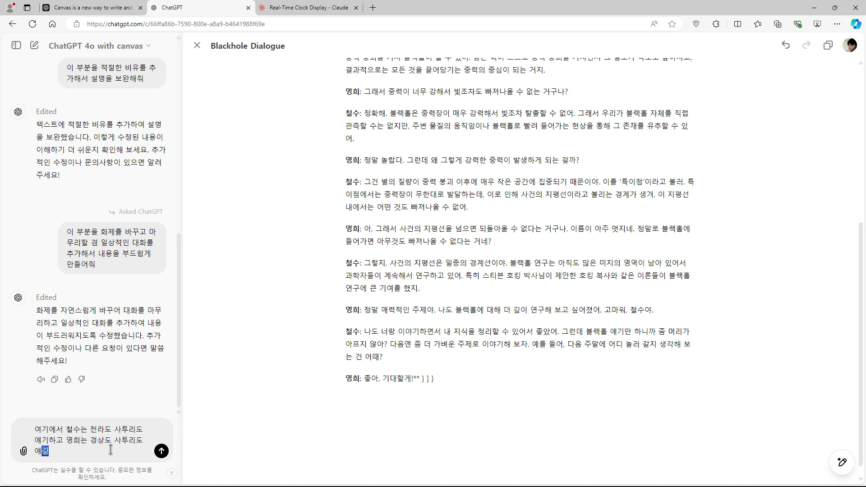
text(꿔줘)
key(Return)
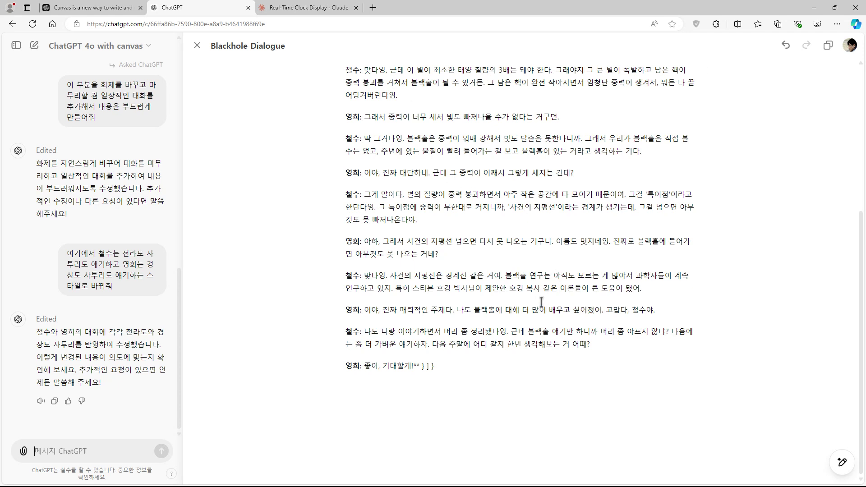
Lengthen the second speaker's line about crossing the event horizon (사건의 지평선) using the longest length setting.
drag(365, 238, 449, 255)
mouse_move(842, 463)
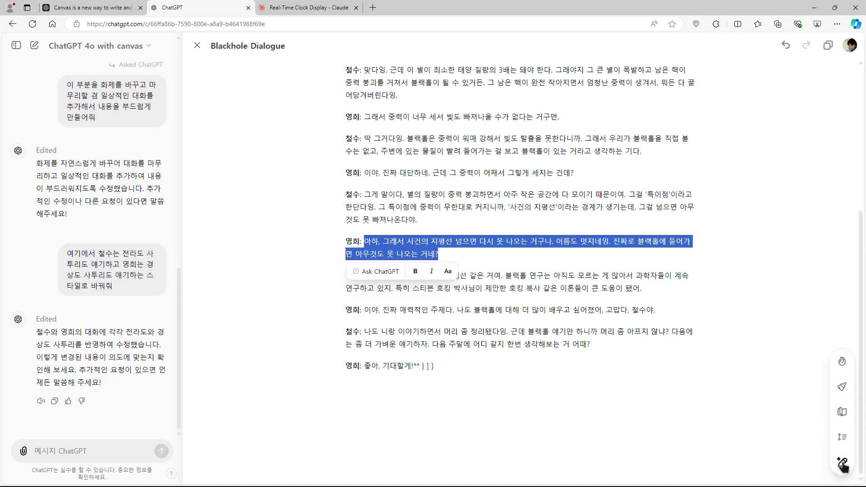
click(845, 439)
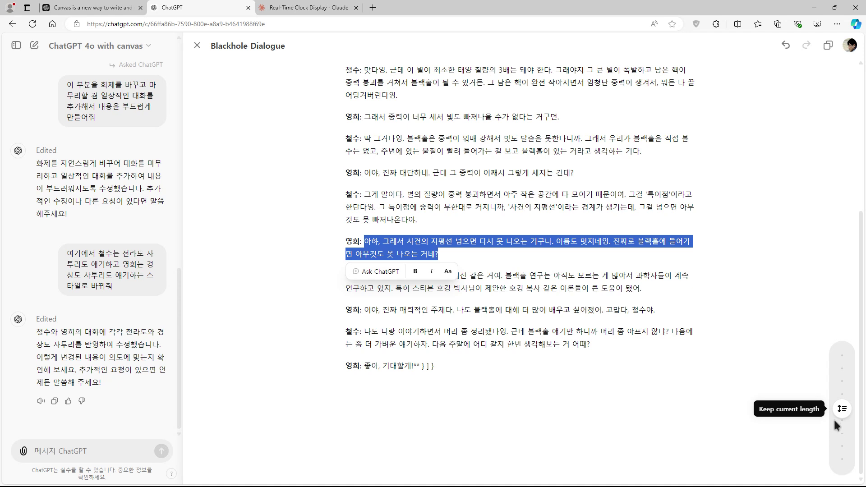
drag(841, 410, 838, 355)
click(837, 354)
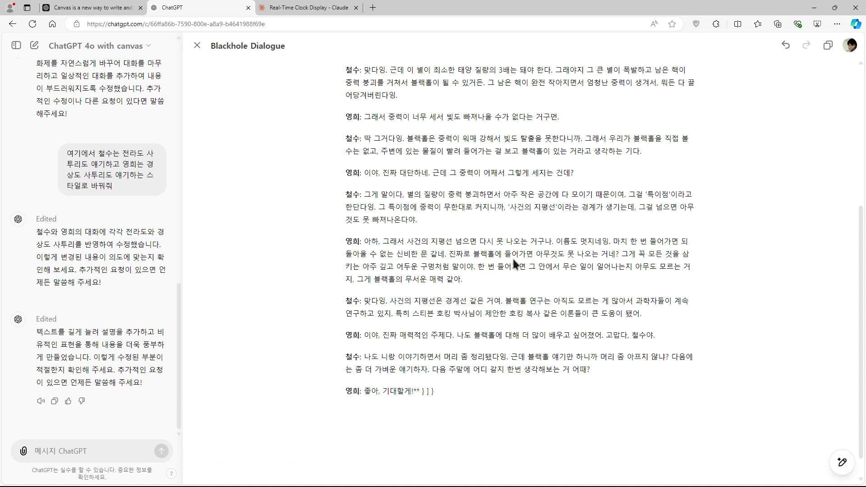
Delete the words "근데 그 중력" after "이야, 진짜 대단하네." in the second speaker's line.
mouse_move(841, 461)
key(BackSpace)
key(BackSpace)
key(BackSpace)
key(BackSpace)
key(BackSpace)
key(BackSpace)
key(BackSpace)
key(BackSpace)
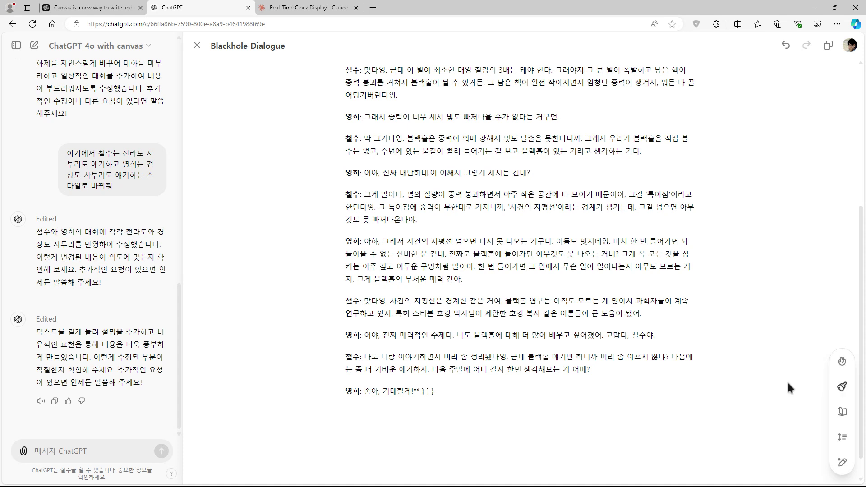
Apply the final polish to the Blackhole Dialogue script and review the revised text from its beginning.
click(842, 388)
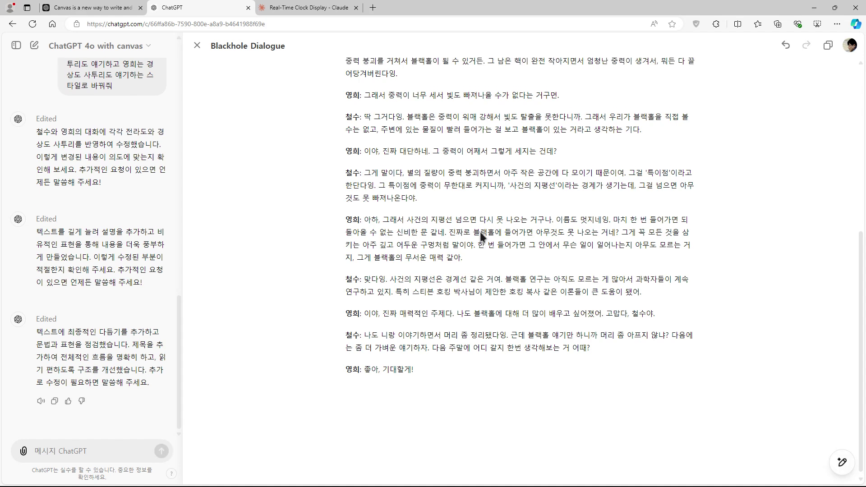
scroll(480, 233, up, 7)
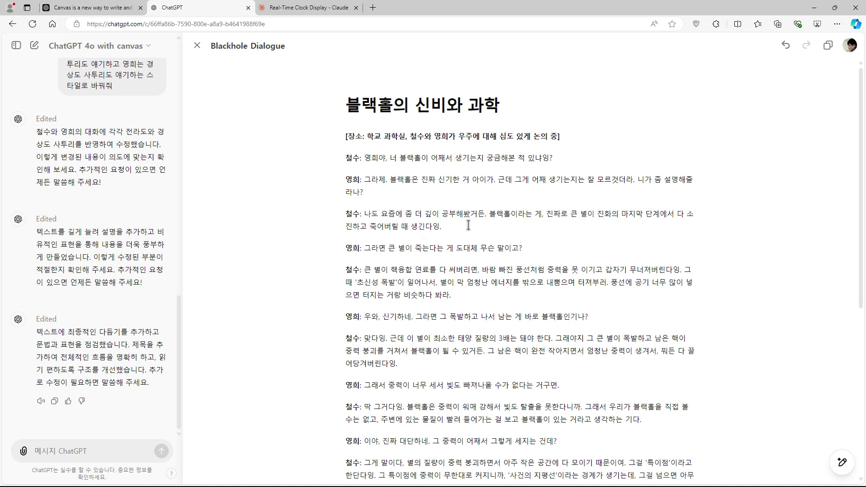
scroll(474, 226, down, 2)
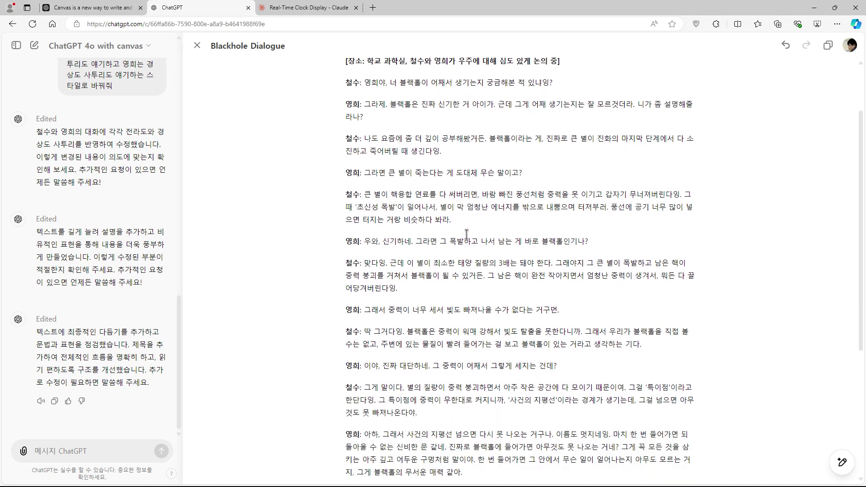
Ask in the chat for the script to be rewritten in the body-text style of a university-level textbook (대학 수준의 교재에 들어가는 본문 스타일).
click(100, 450)
text(이 포맷을 대학 수준의 교재에)
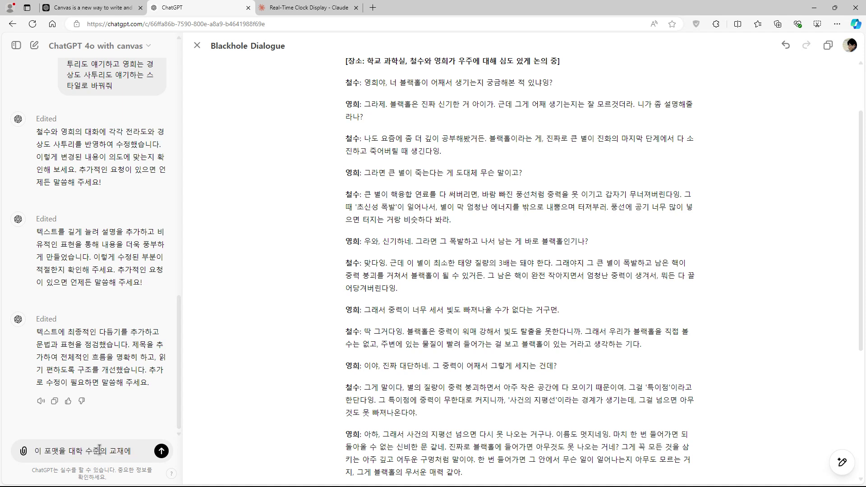
text( 들어가는 본문 스)
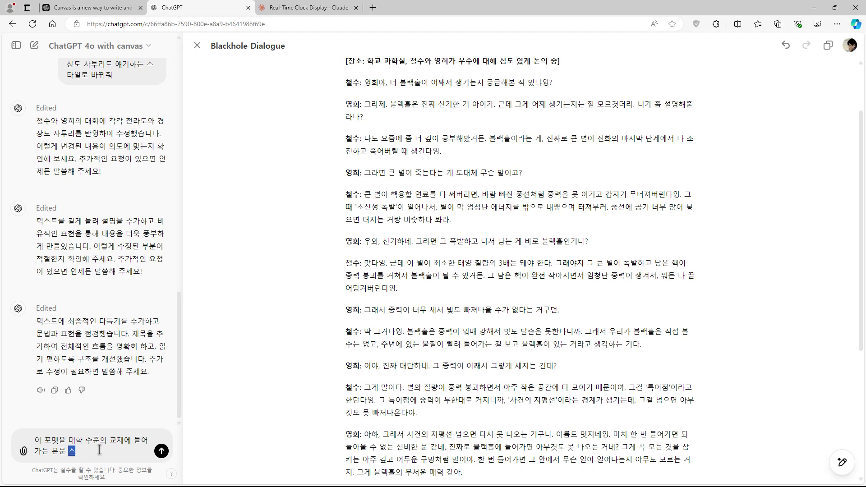
text(타일로 다시 써줄 수 있니?)
key(Return)
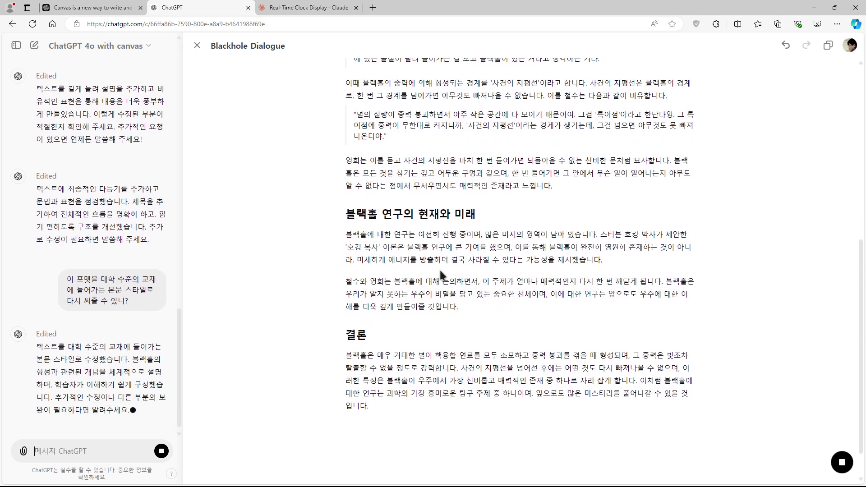
Ask in the chat for the text to be rewritten with 이다, 하다 sentence endings instead of 입니다, 합니다.
text(입니다, ㅎ)
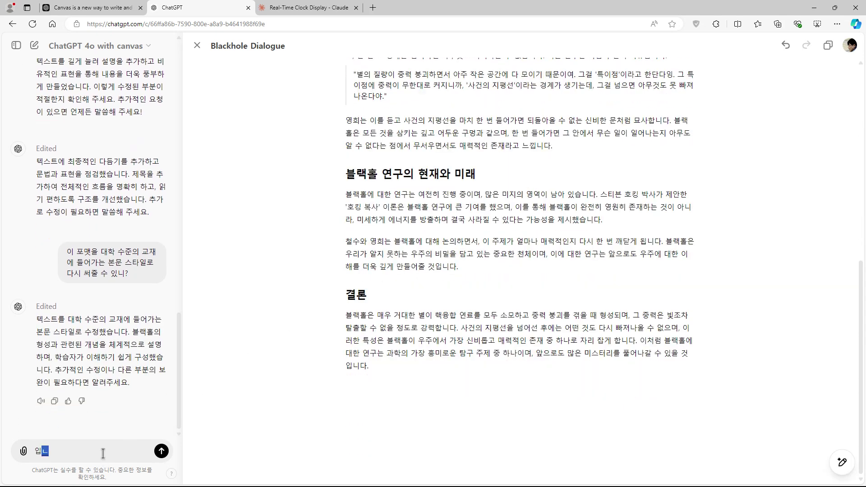
text(니다, 합니다)
text(가 아니라 이다, 하당)
text(의 종)
text(결 방식으로 기술)
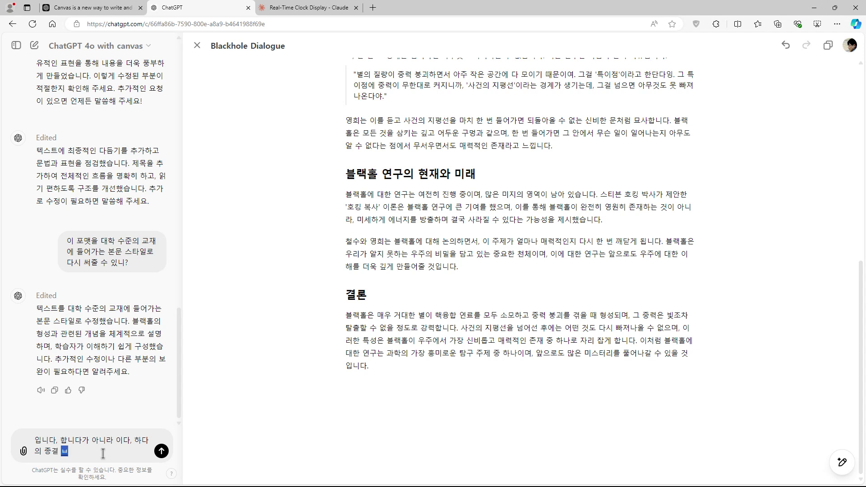
text(을 다시 해줘)
key(Return)
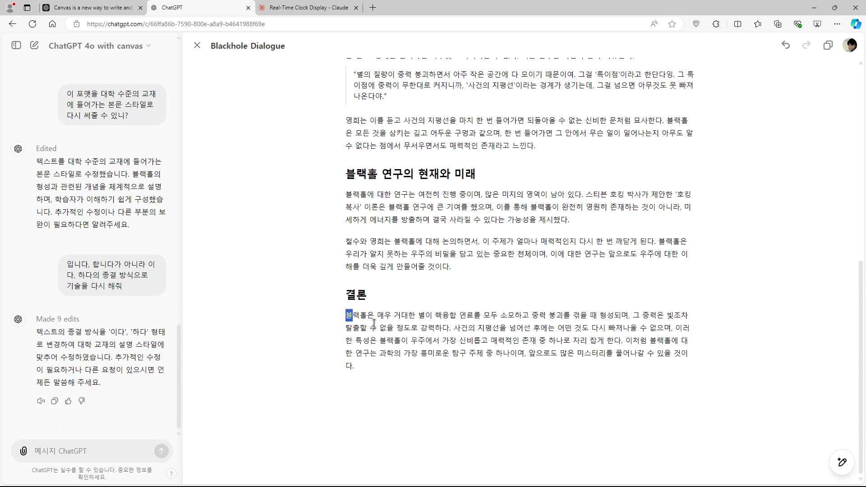
Request an edit of the whole 결론 paragraph with "내용을 더 늘려서 독자가 이해하기 쉽도록 보강해줘".
drag(374, 324, 363, 369)
click(374, 386)
text(내요)
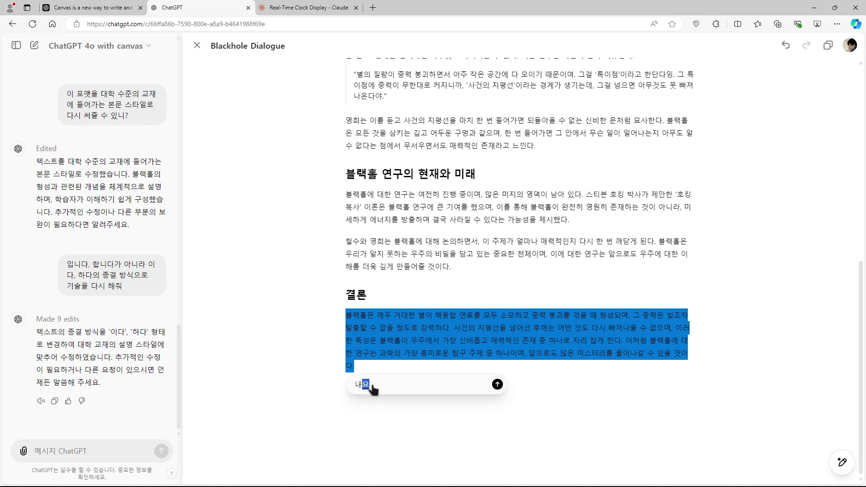
text(ㅇ을 더 늘려서 ㄷ)
text(ㅗㄱ자가 이해학)
text(기 쉽도록 보강해)
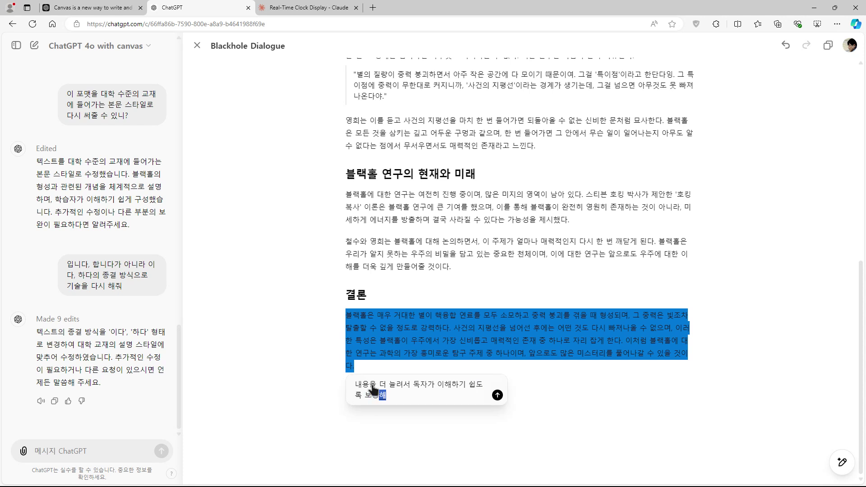
text(줘)
key(Return)
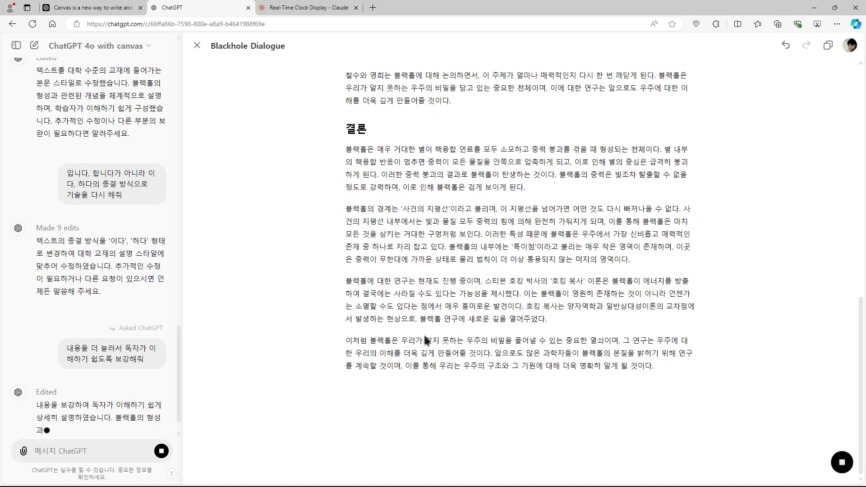
Ask in the chat for the text's key technical terms to be extracted as a glossary (용어집), and read through its entries.
click(79, 448)
text(이 글에서 했)
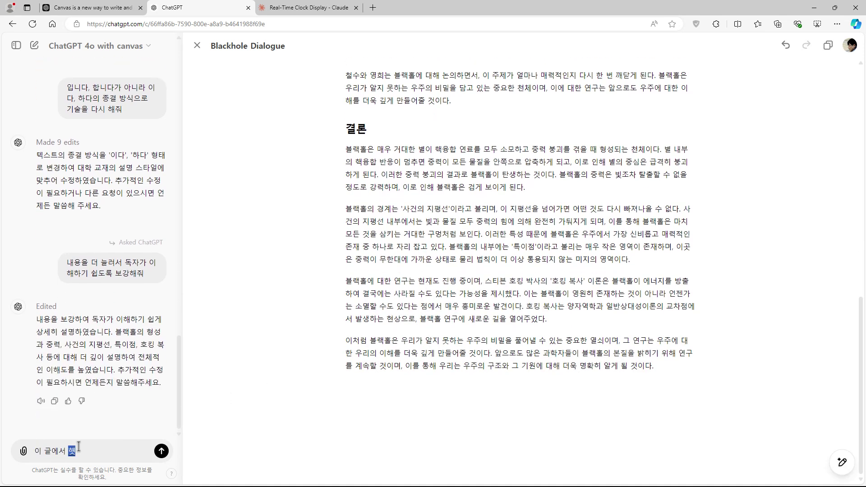
text(심적인 전문 요용어를 용어진과)
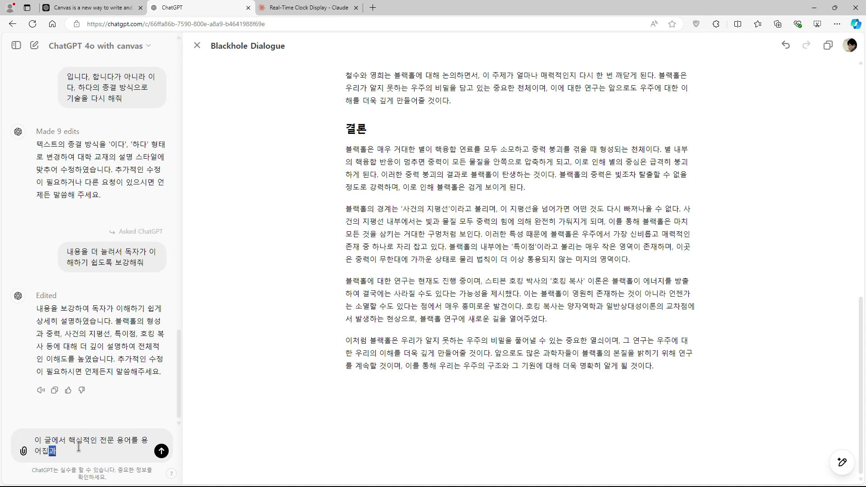
text( 같은 방식으로 추출해줘)
key(Return)
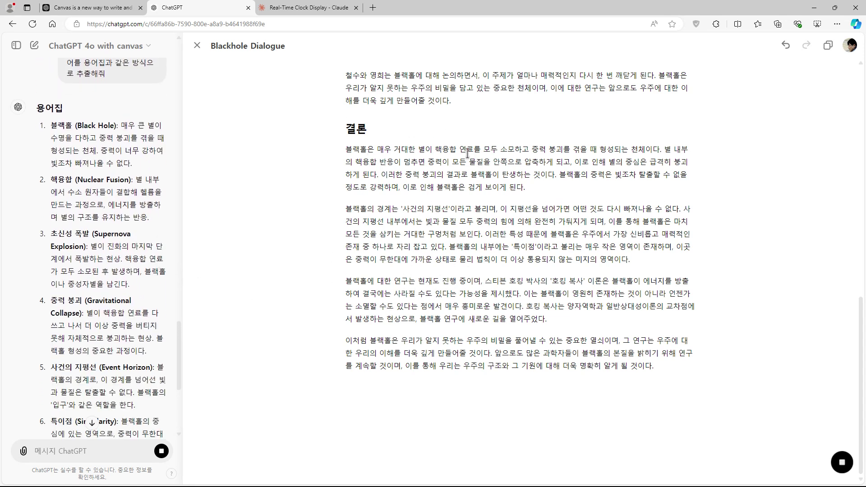
scroll(104, 213, down, 2)
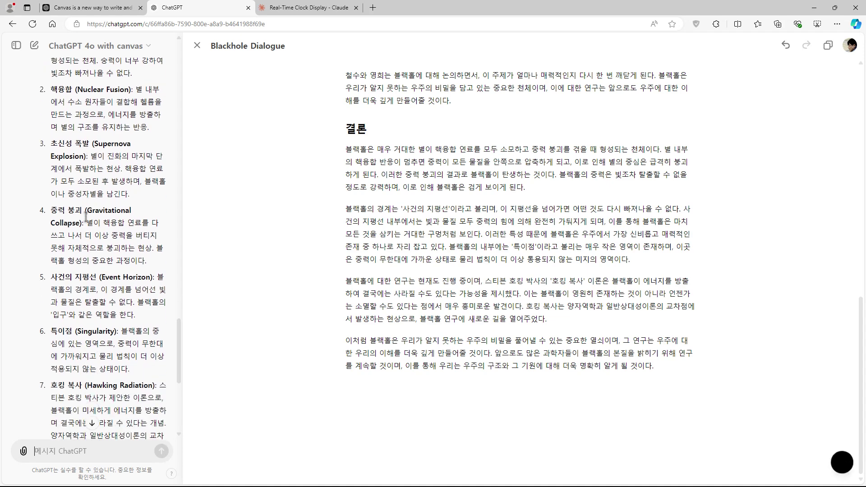
scroll(86, 217, down, 6)
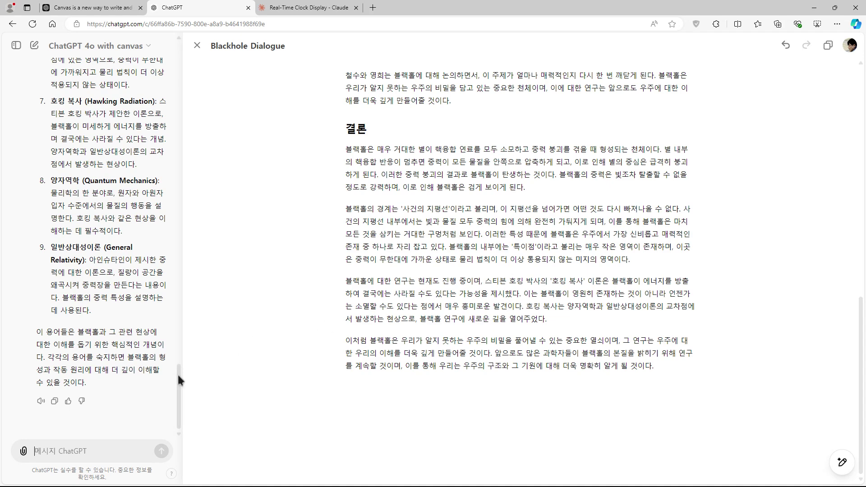
drag(177, 373, 180, 306)
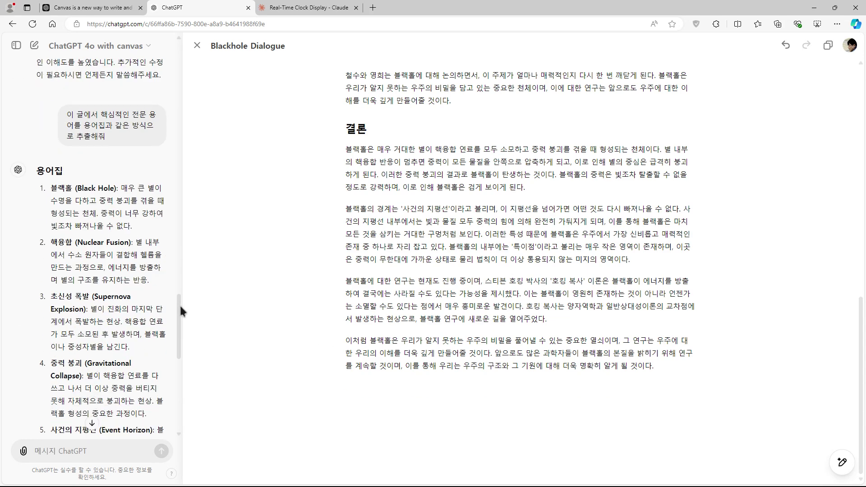
scroll(85, 221, down, 1)
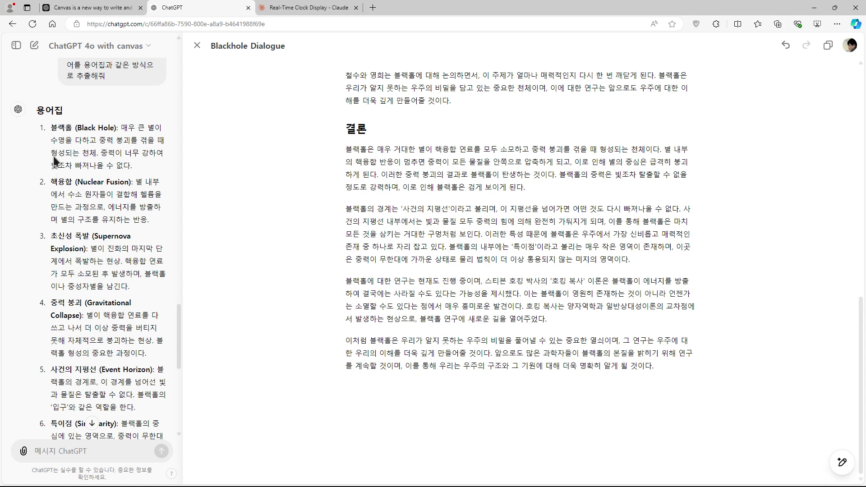
scroll(98, 255, down, 1)
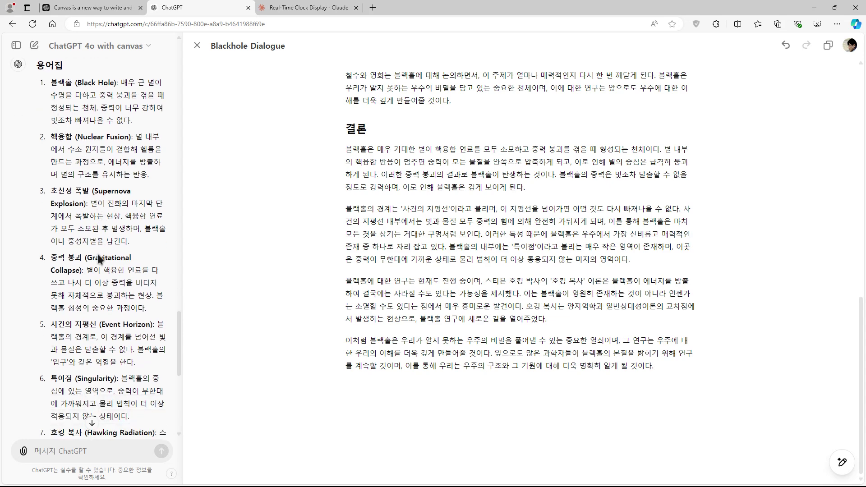
scroll(98, 255, down, 7)
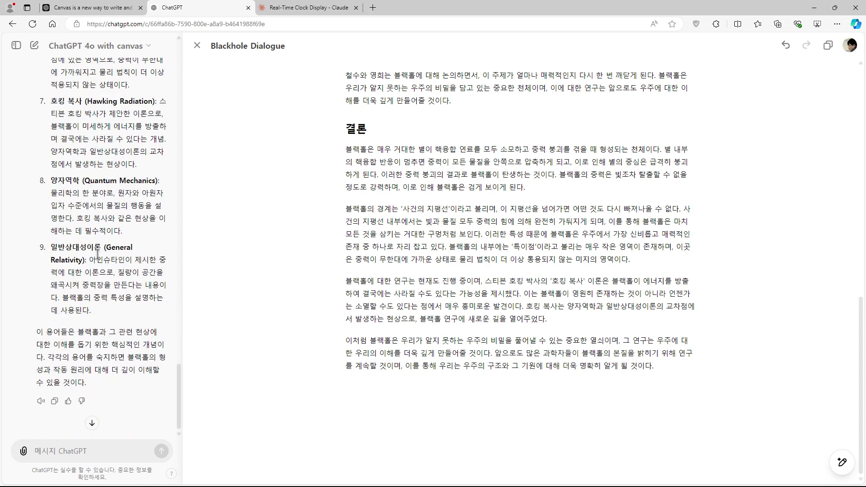
Ask in the chat for the glossary to be added at the end of the document with "이 용어집을 본문의 하단에 추가해줘".
click(134, 442)
text(이 용ㅇ)
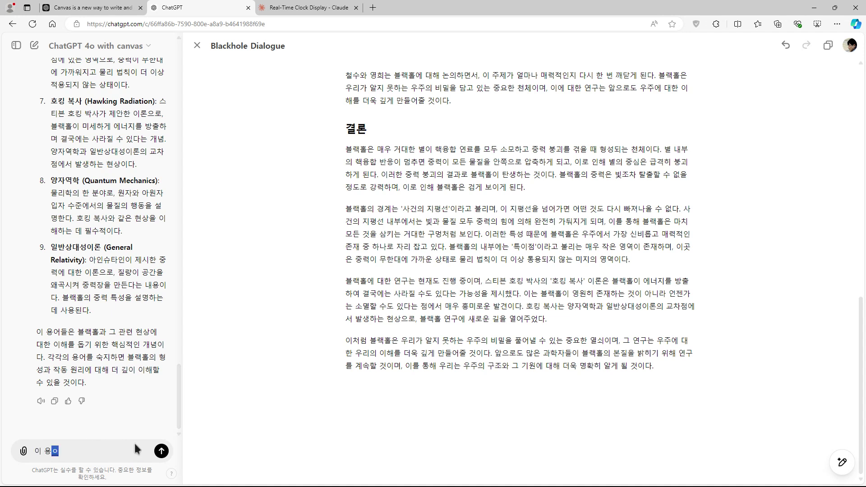
text(어집을 본문의 하단에 ㅊ추가해줘)
key(Return)
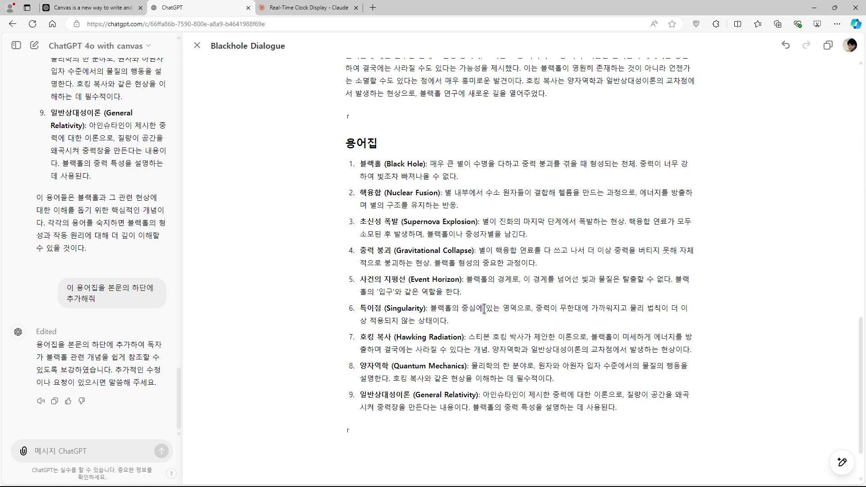
Review the document back to its title and compare it with Claude's Current Time Display artifact before returning to ChatGPT.
scroll(484, 309, up, 20)
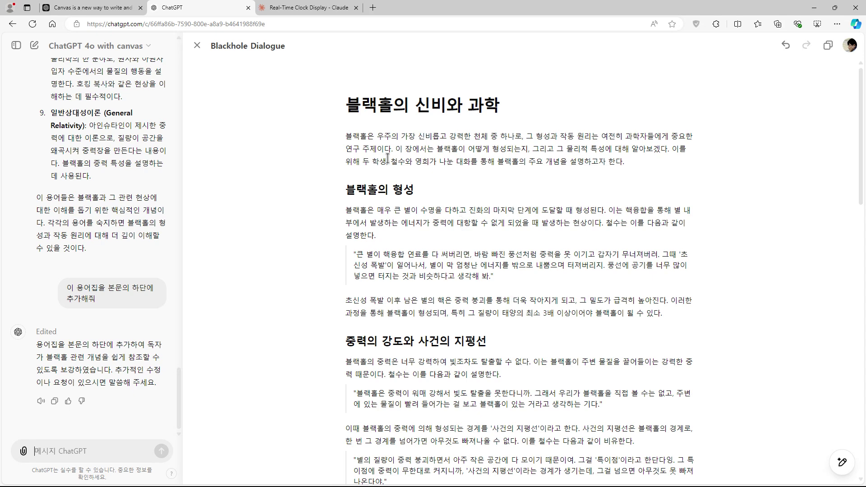
click(306, 5)
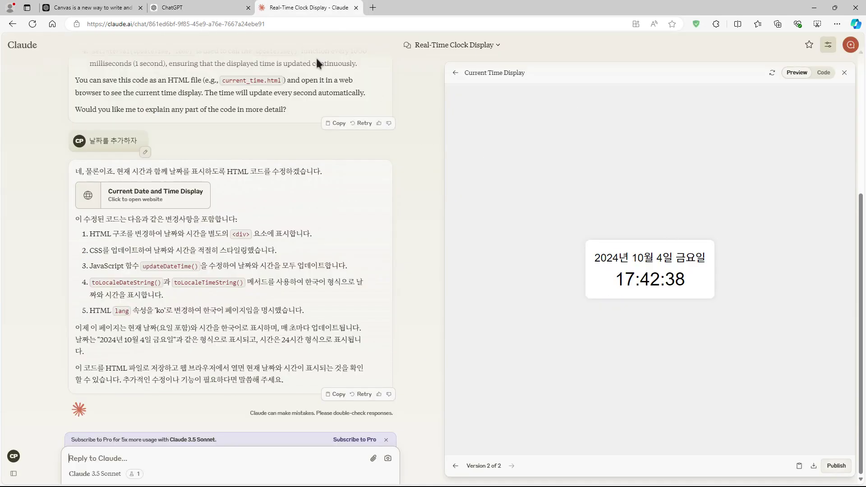
click(211, 6)
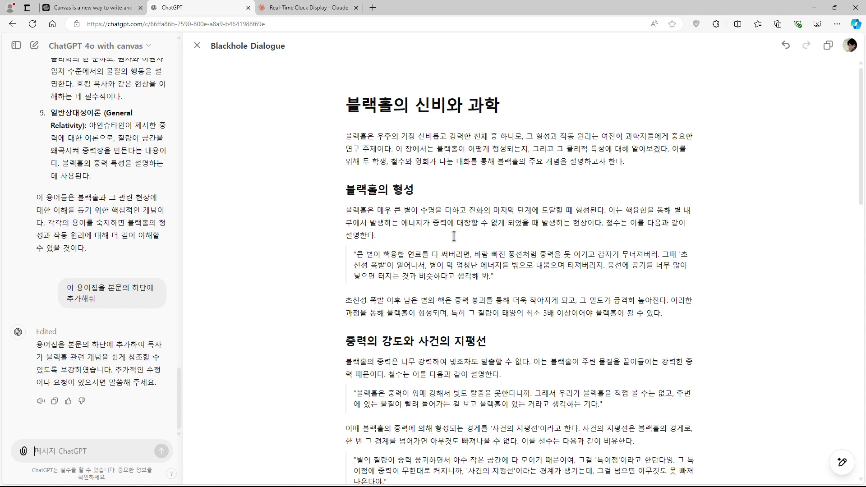